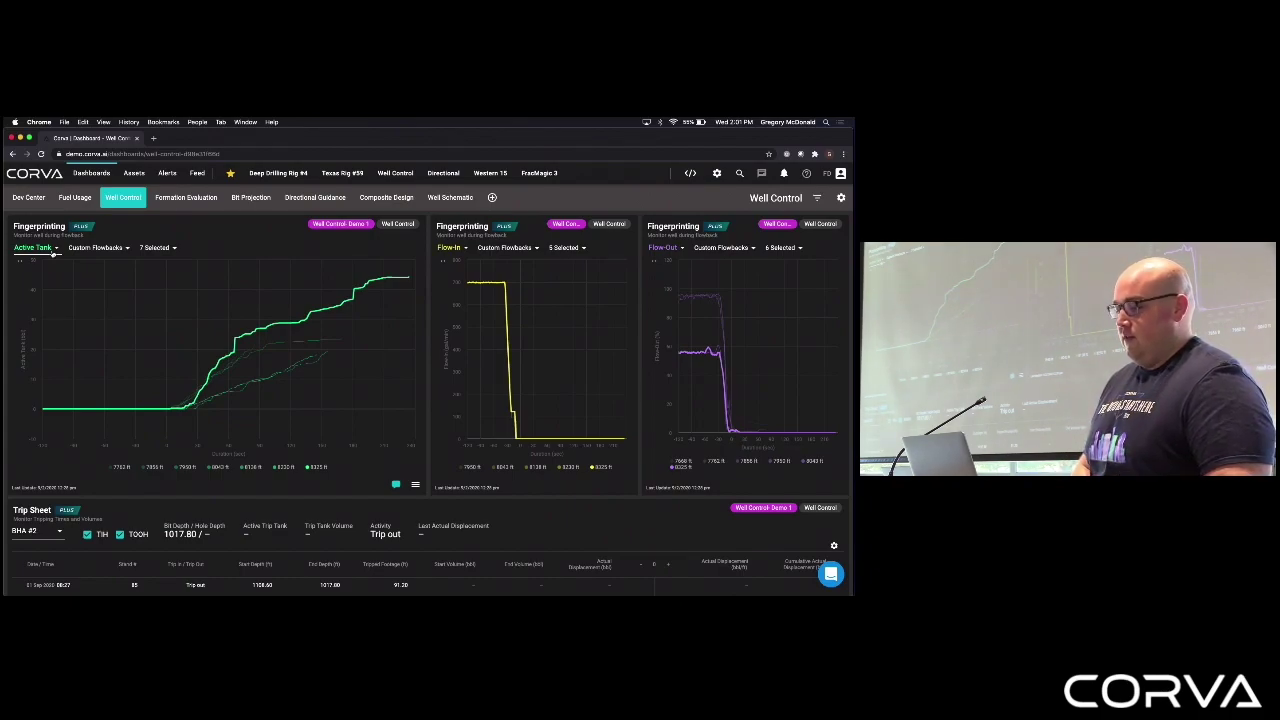
Switch the chart to Custom Flowbacks and add the 7299 ft and 7204 ft flowbacks.
click(53, 251)
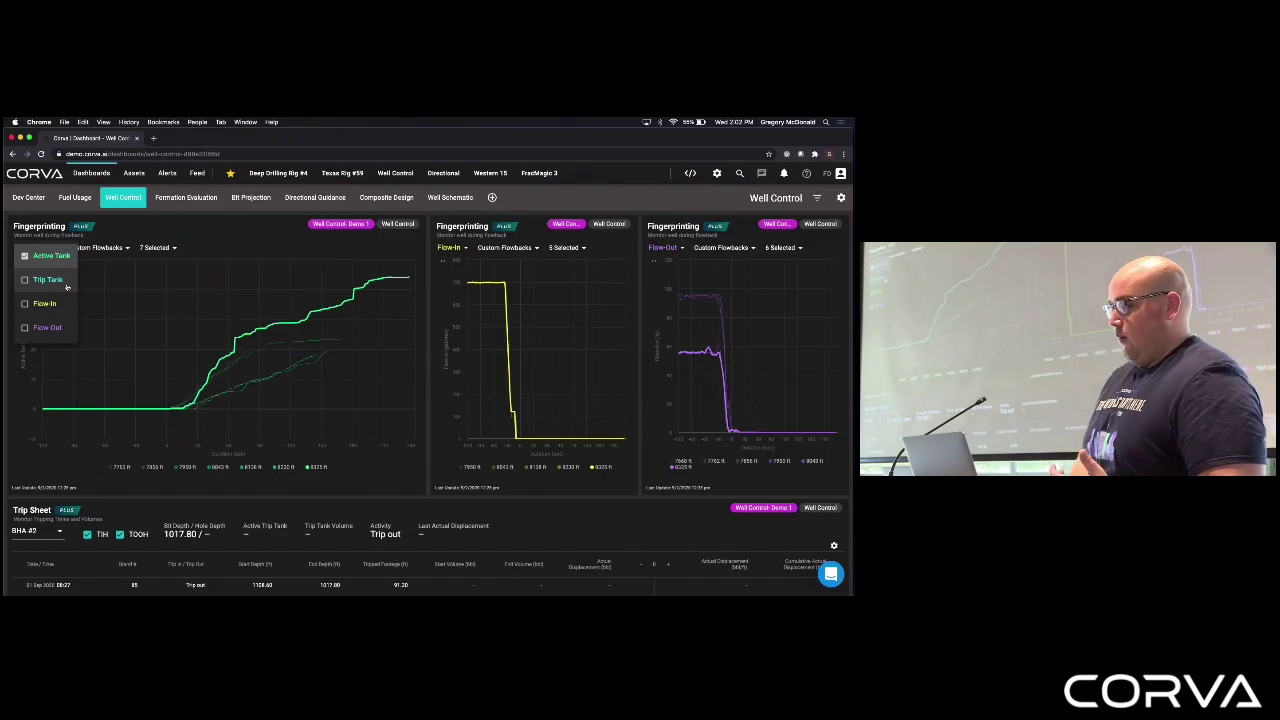
click(50, 256)
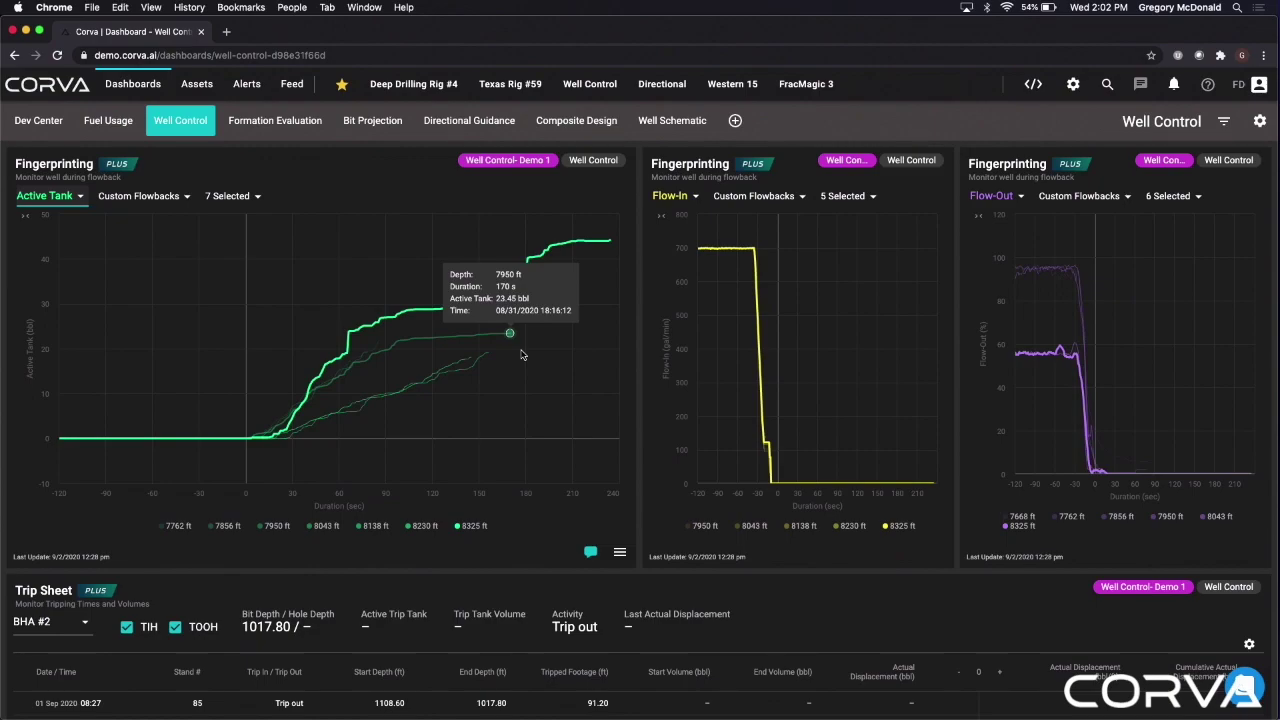
click(194, 201)
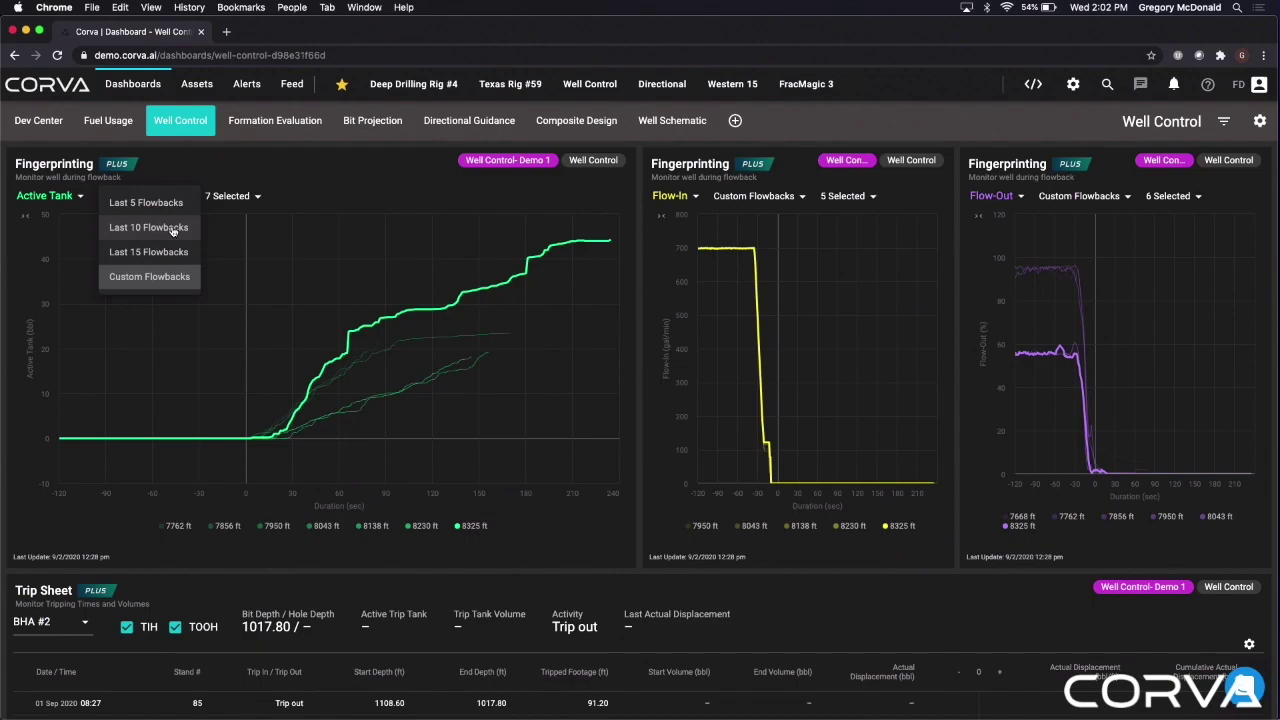
click(170, 280)
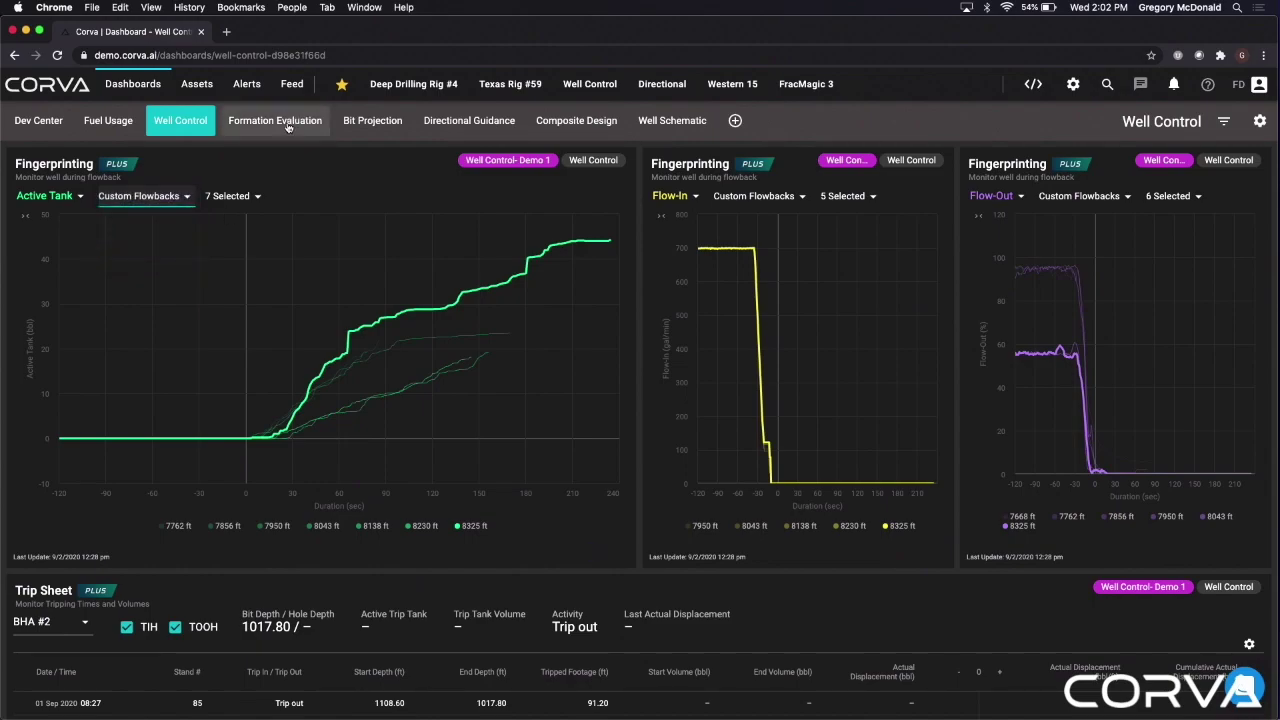
click(230, 196)
scroll(256, 575, down, 1)
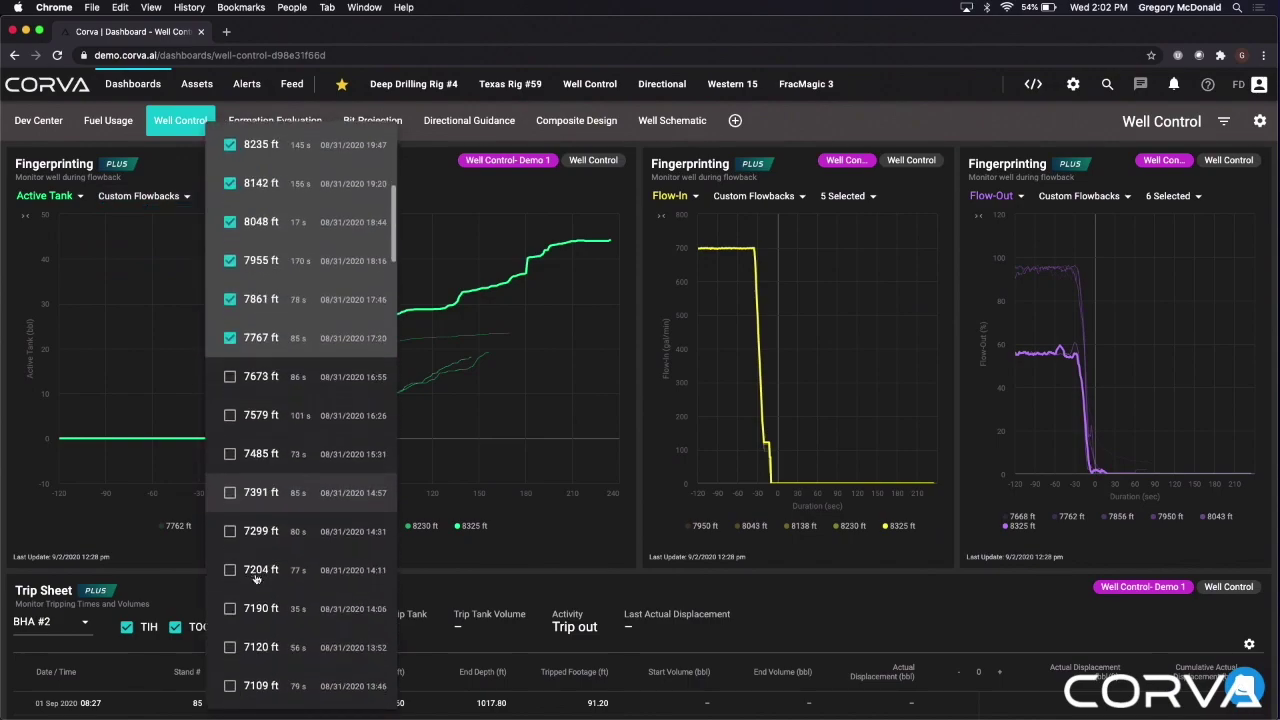
click(265, 531)
click(265, 570)
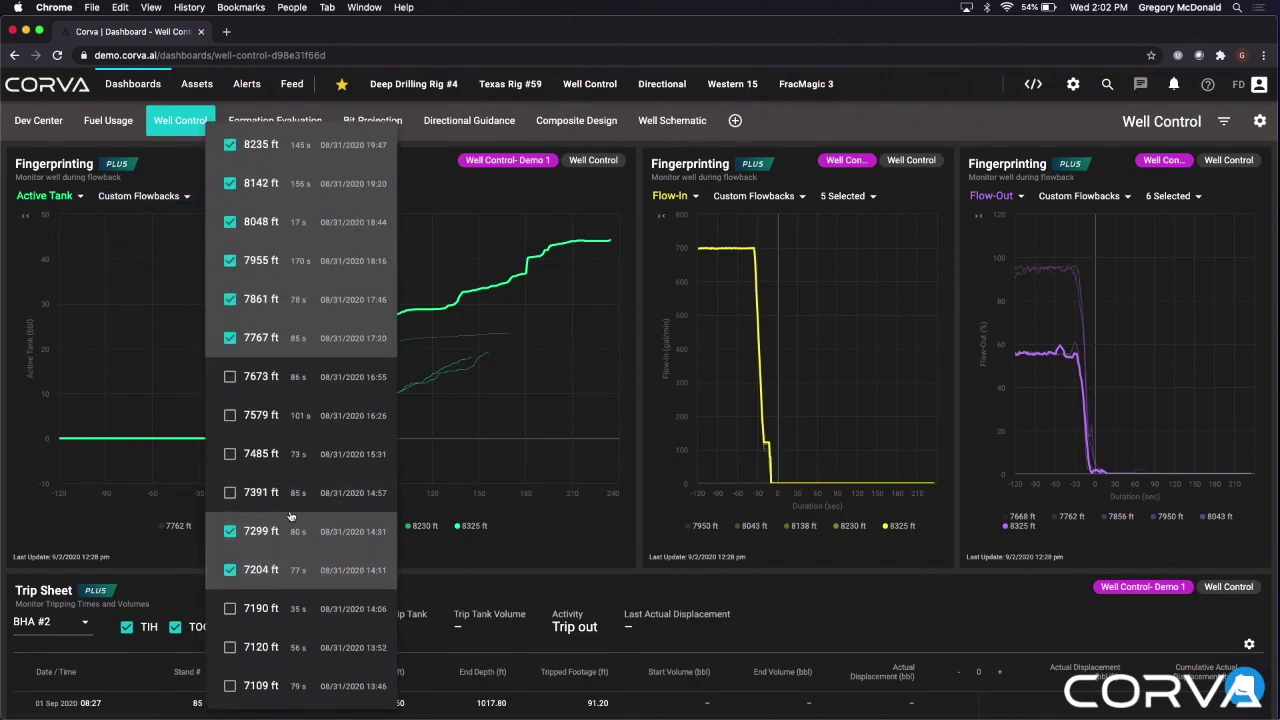
click(481, 429)
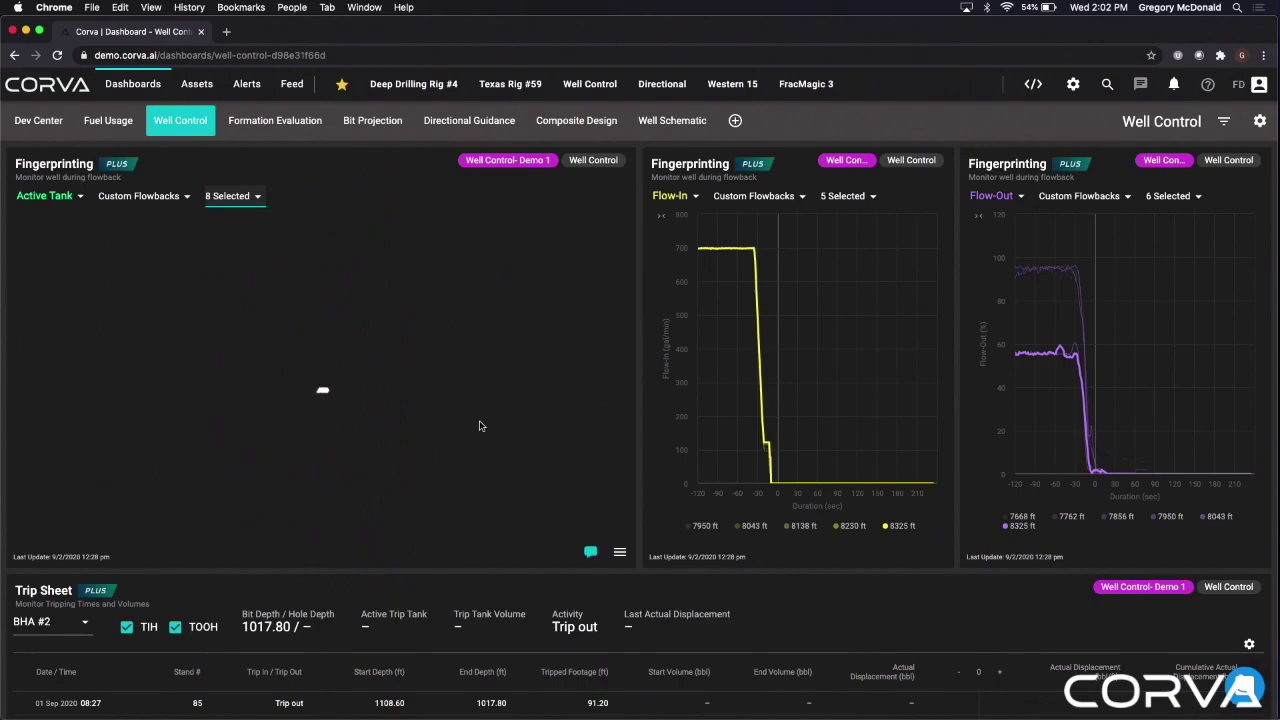
Add the 7190 ft flowback as well, bringing the selection to nine flowbacks.
click(247, 198)
click(257, 454)
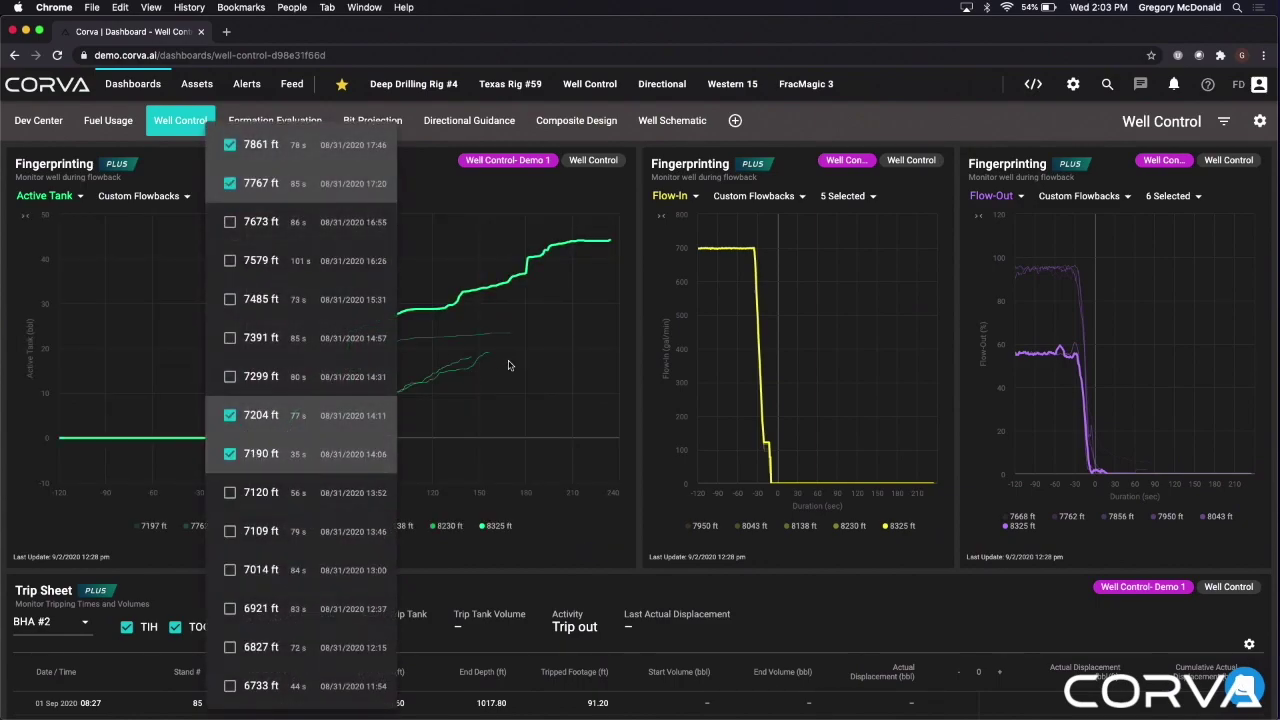
click(508, 365)
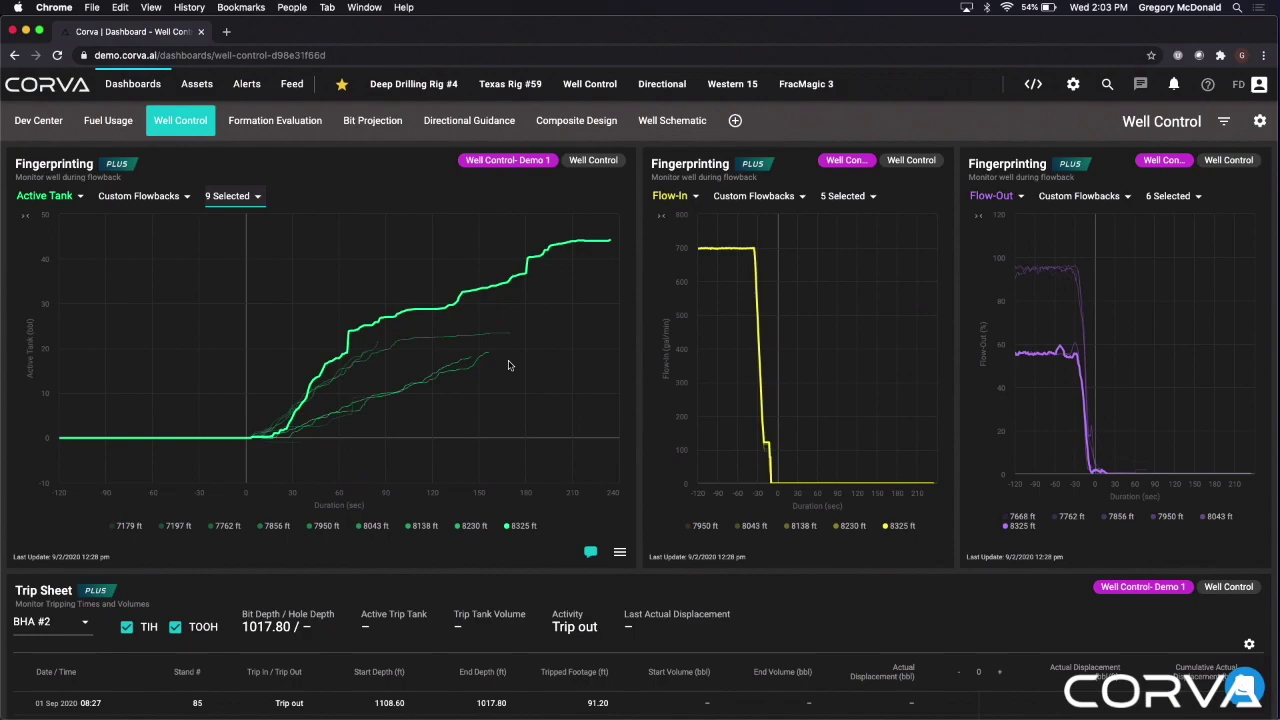
scroll(370, 360, down, 15)
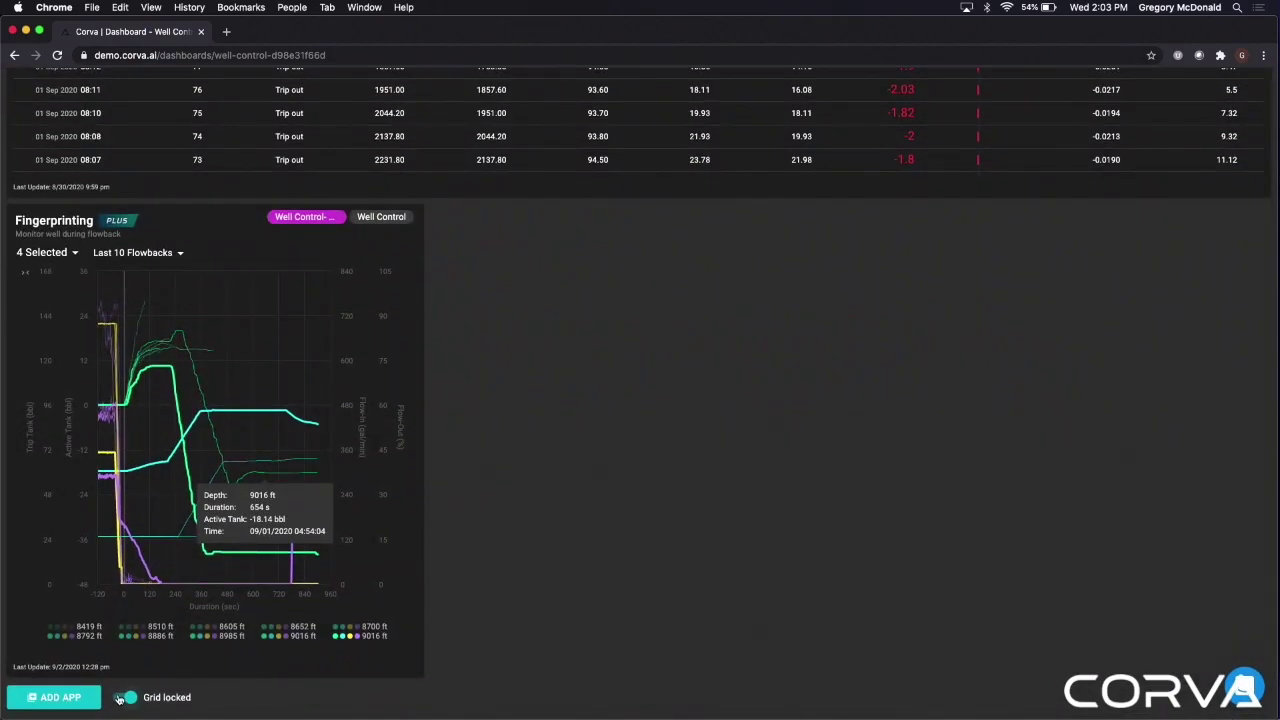
Enlarge the first Fingerprinting chart to full width.
scroll(624, 380, up, 10)
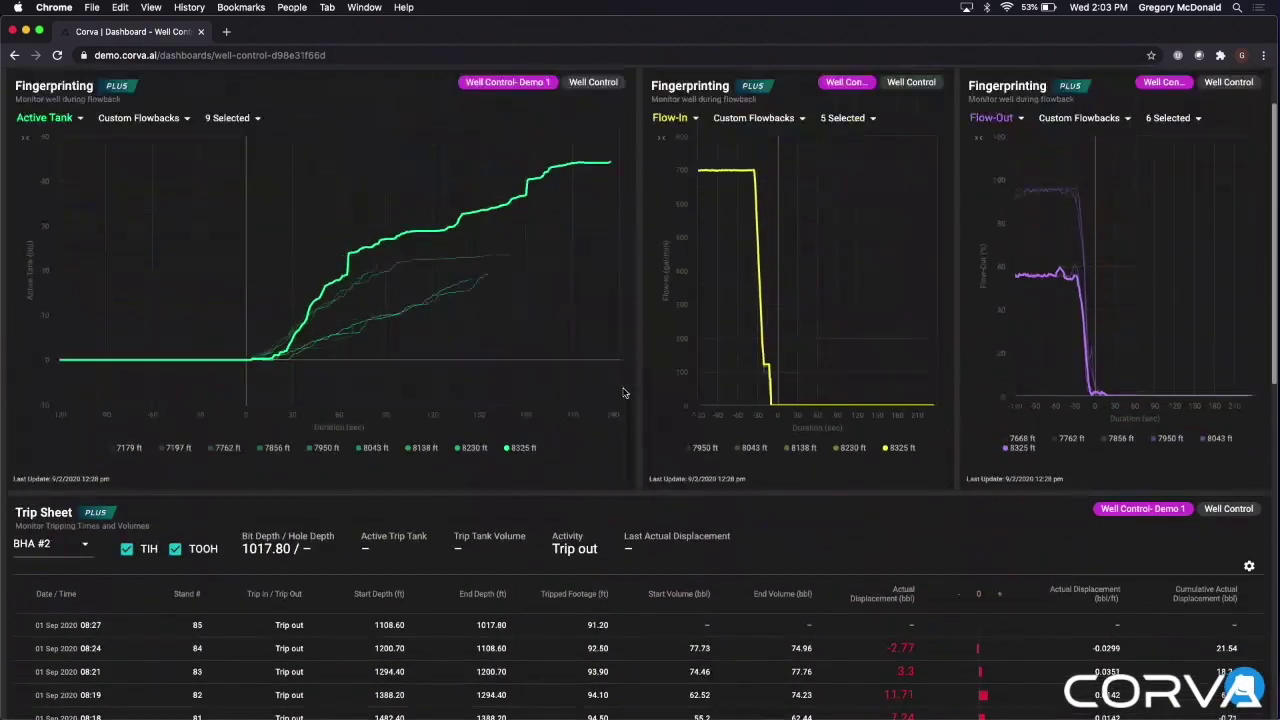
scroll(624, 392, up, 2)
drag(631, 567, 1127, 707)
scroll(640, 400, up, 2)
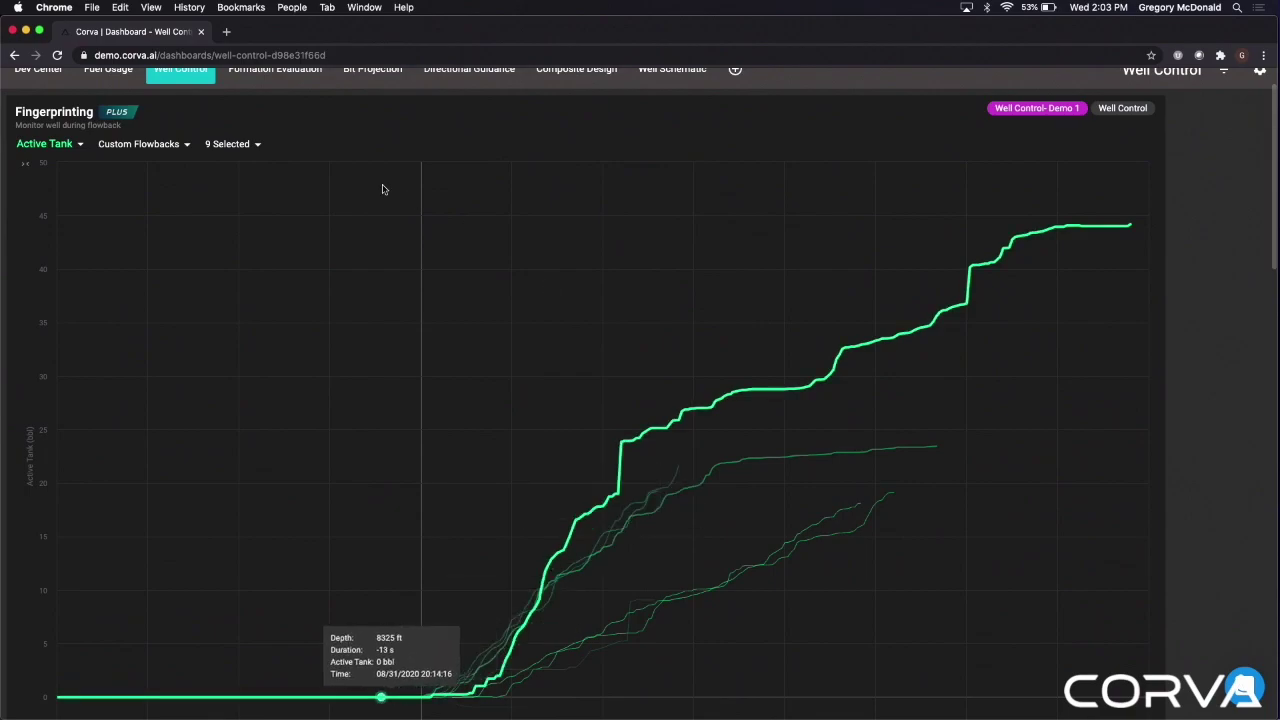
Plot Trip Tank, Flow-In and Flow-Out alongside Active Tank on the chart.
click(76, 147)
click(57, 193)
click(57, 229)
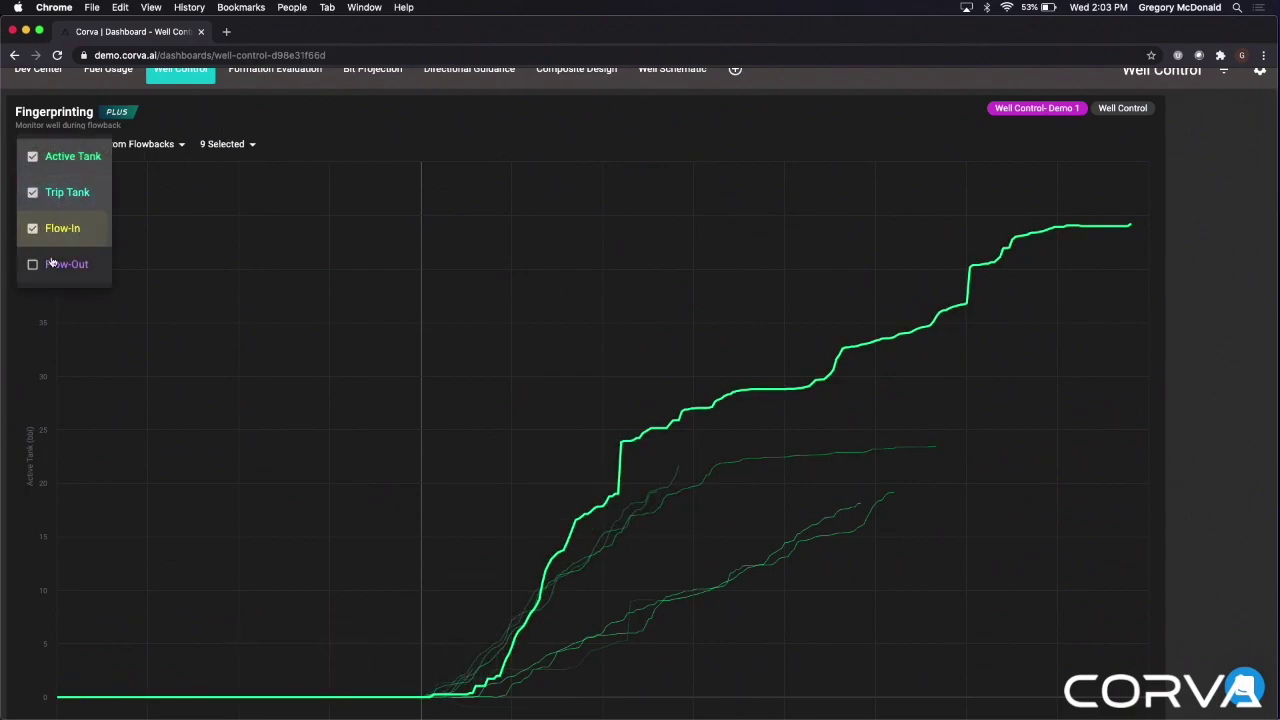
click(48, 263)
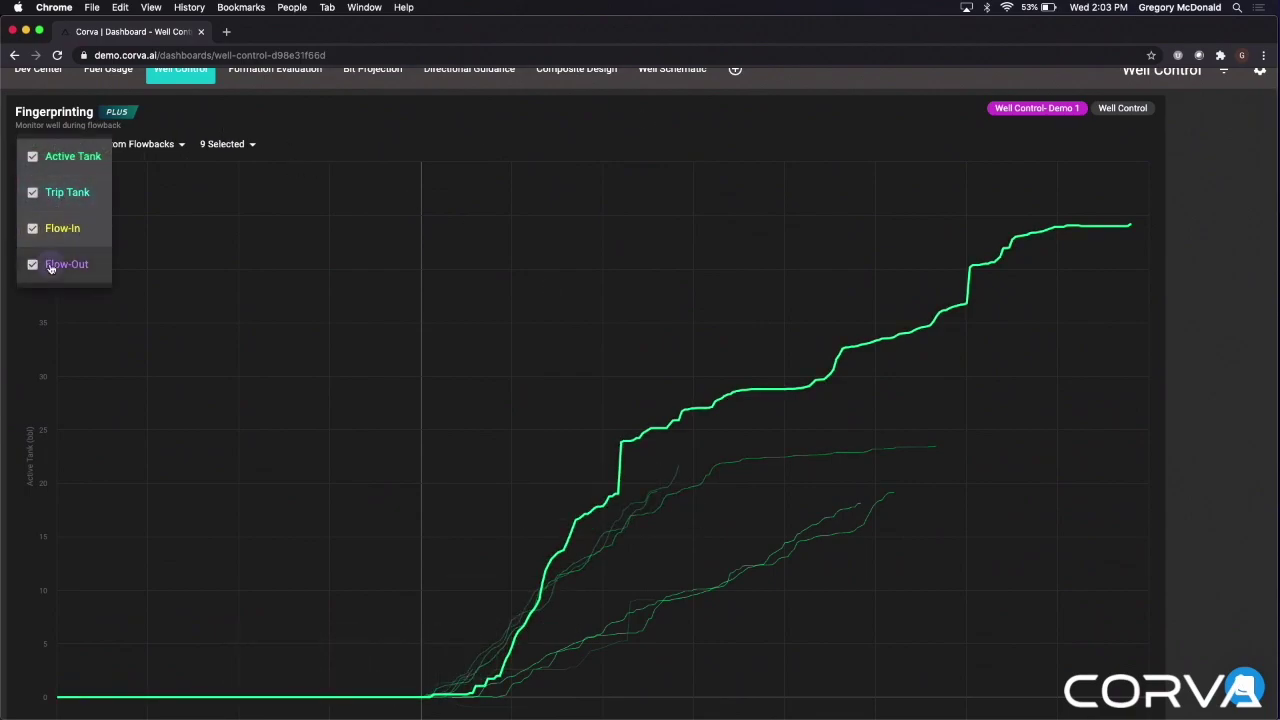
click(585, 277)
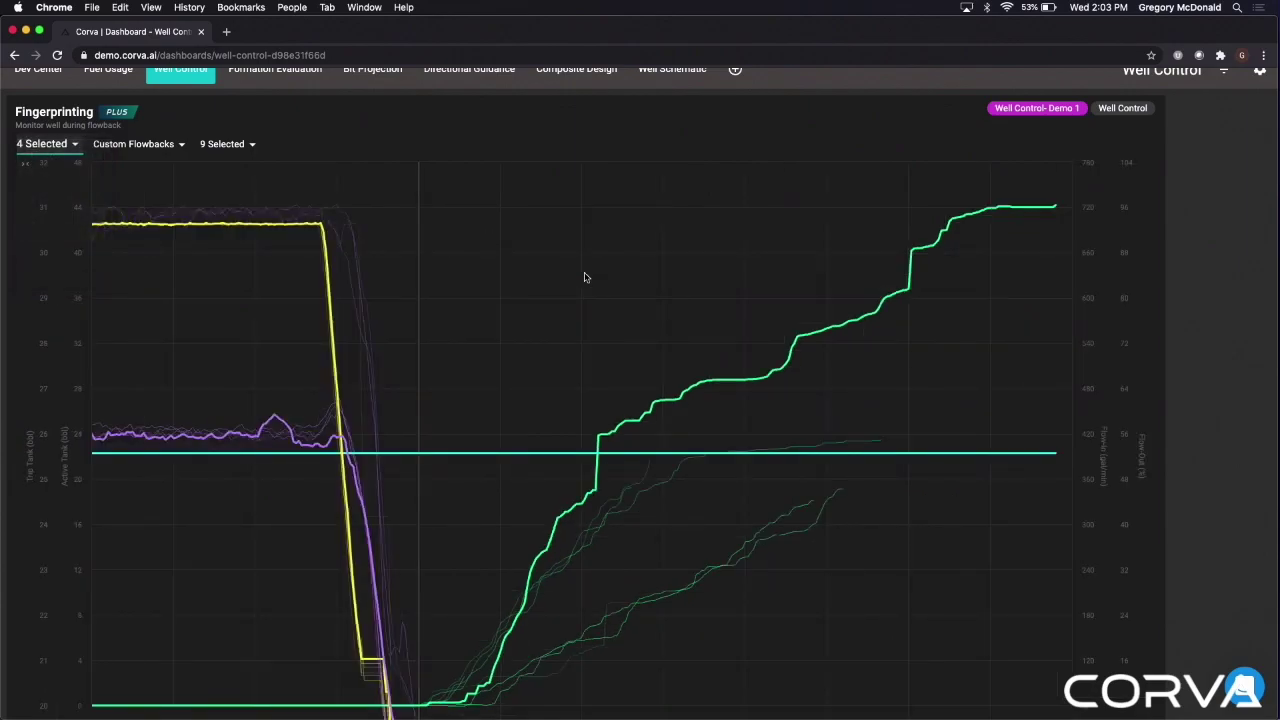
scroll(585, 277, down, 2)
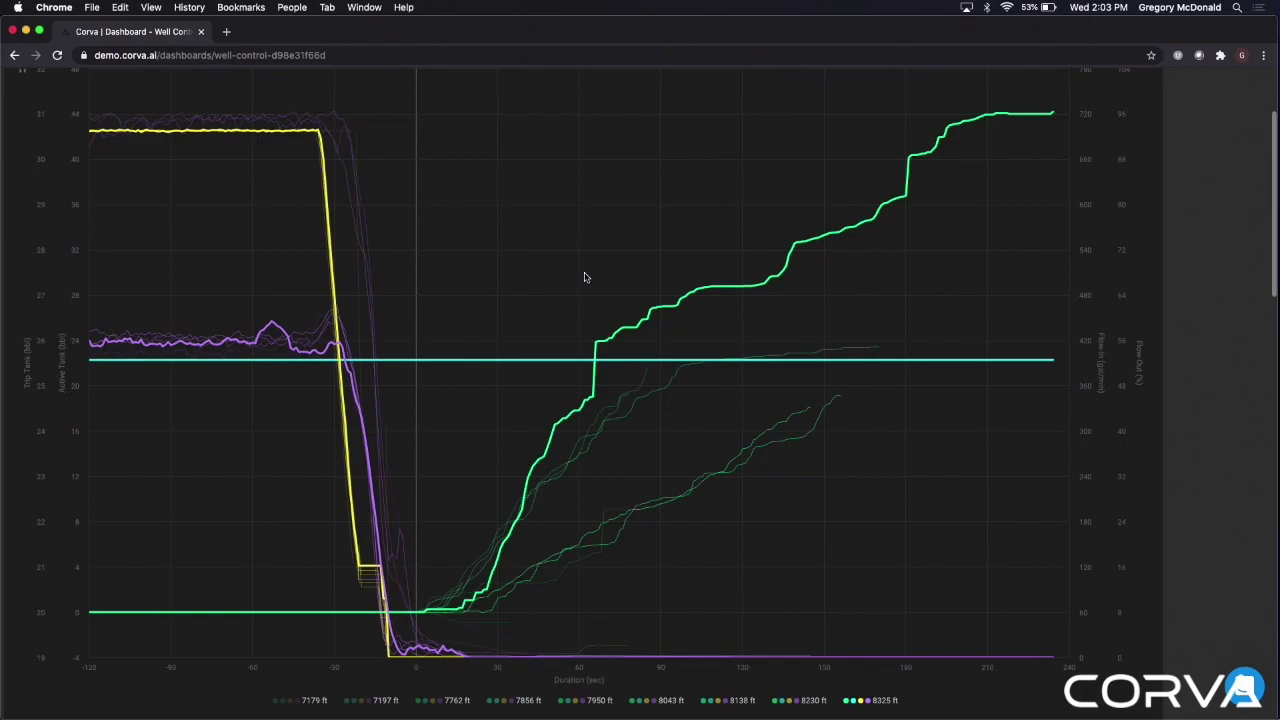
mouse_move(364, 188)
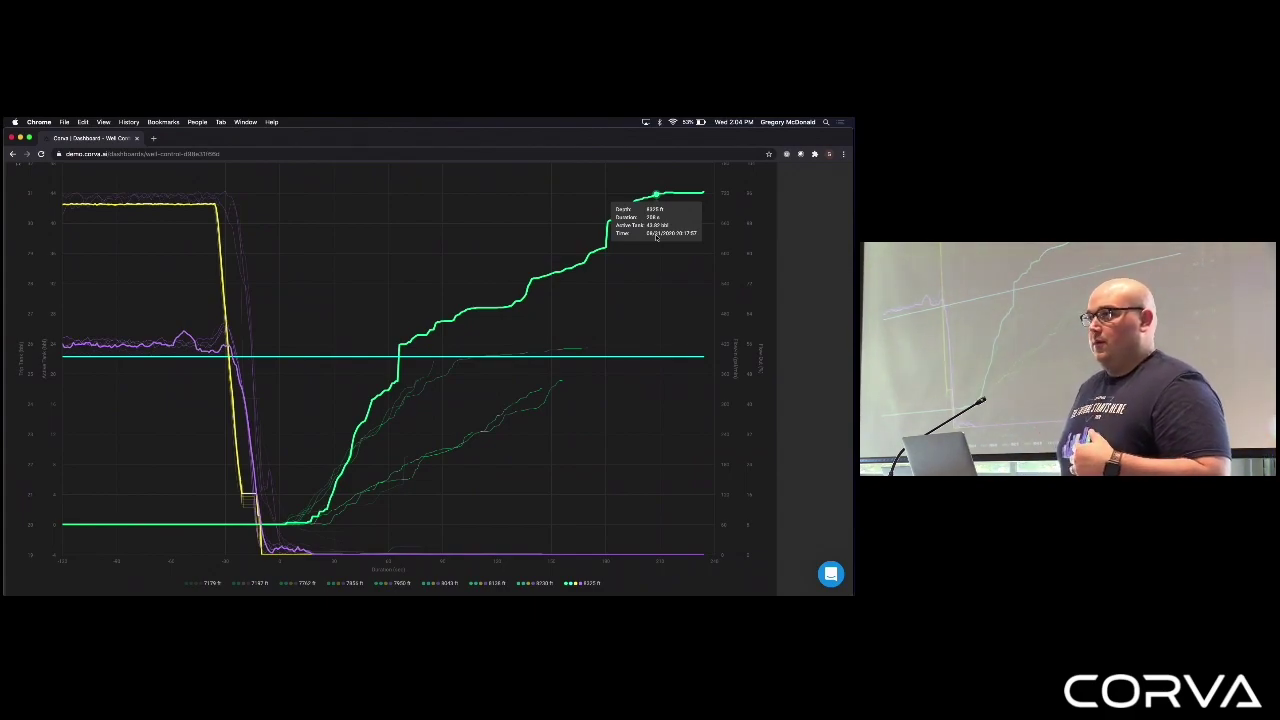
scroll(656, 237, down, 1)
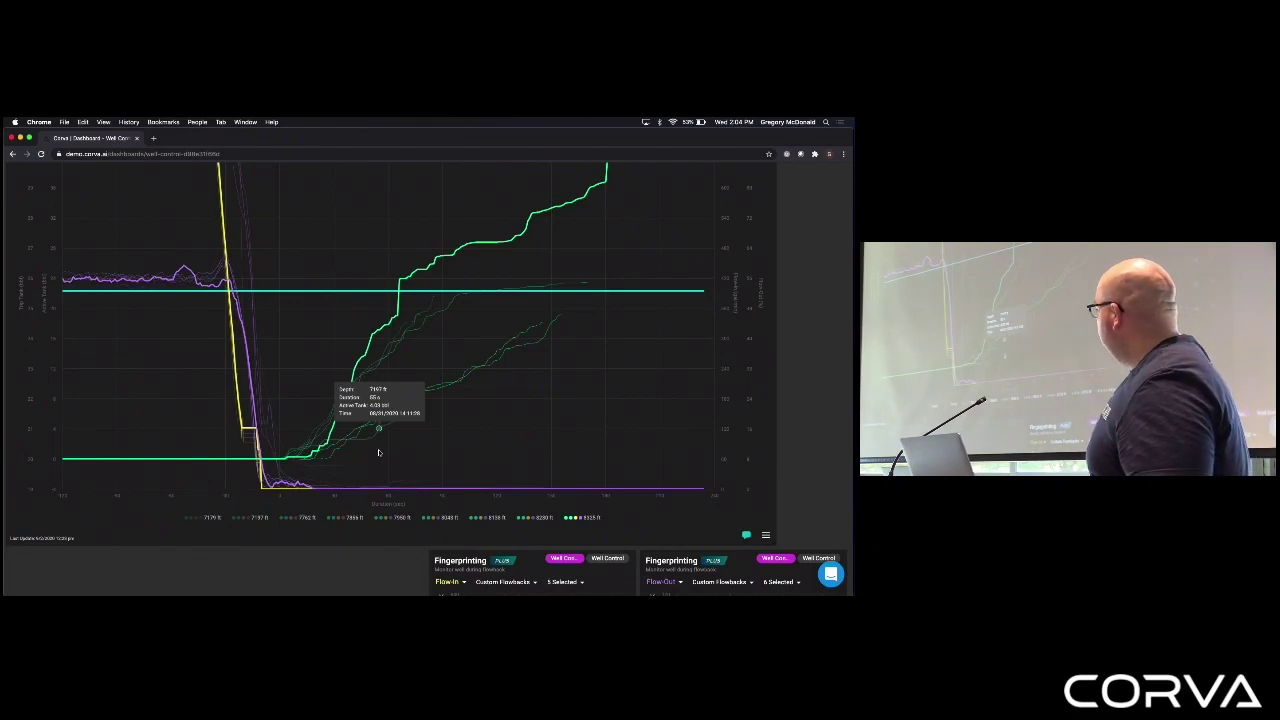
scroll(378, 453, up, 2)
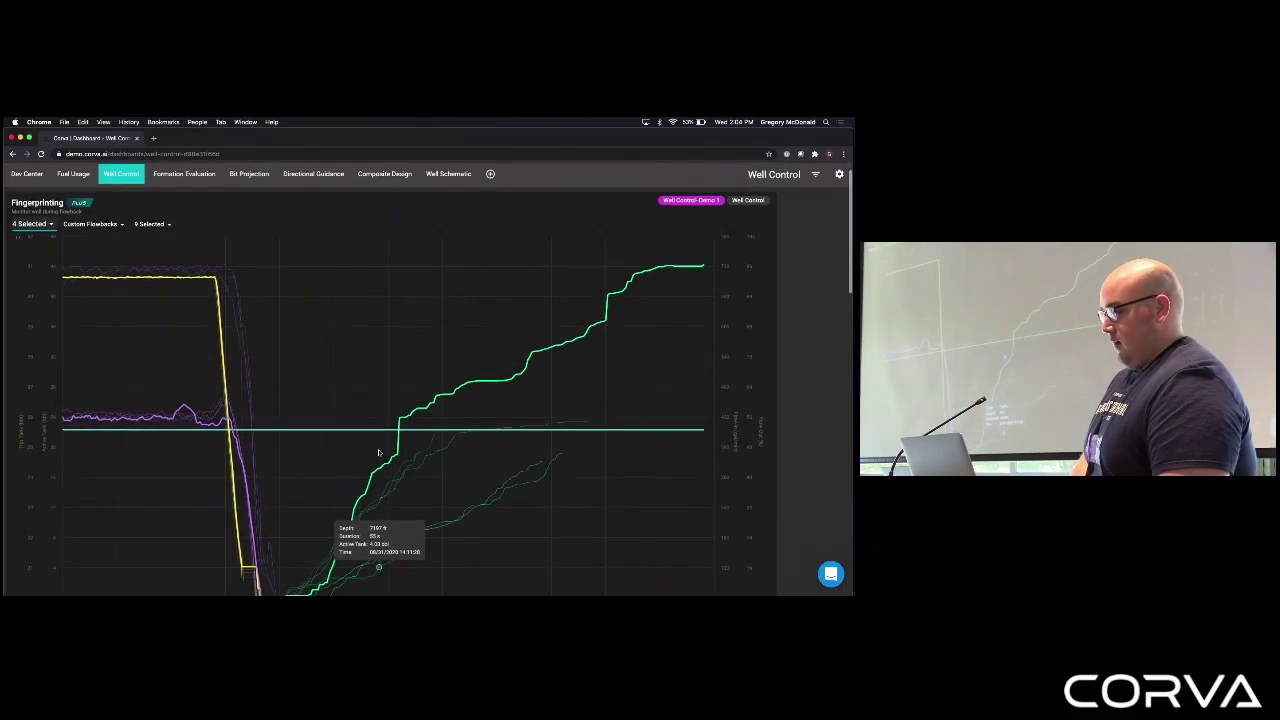
scroll(385, 452, down, 4)
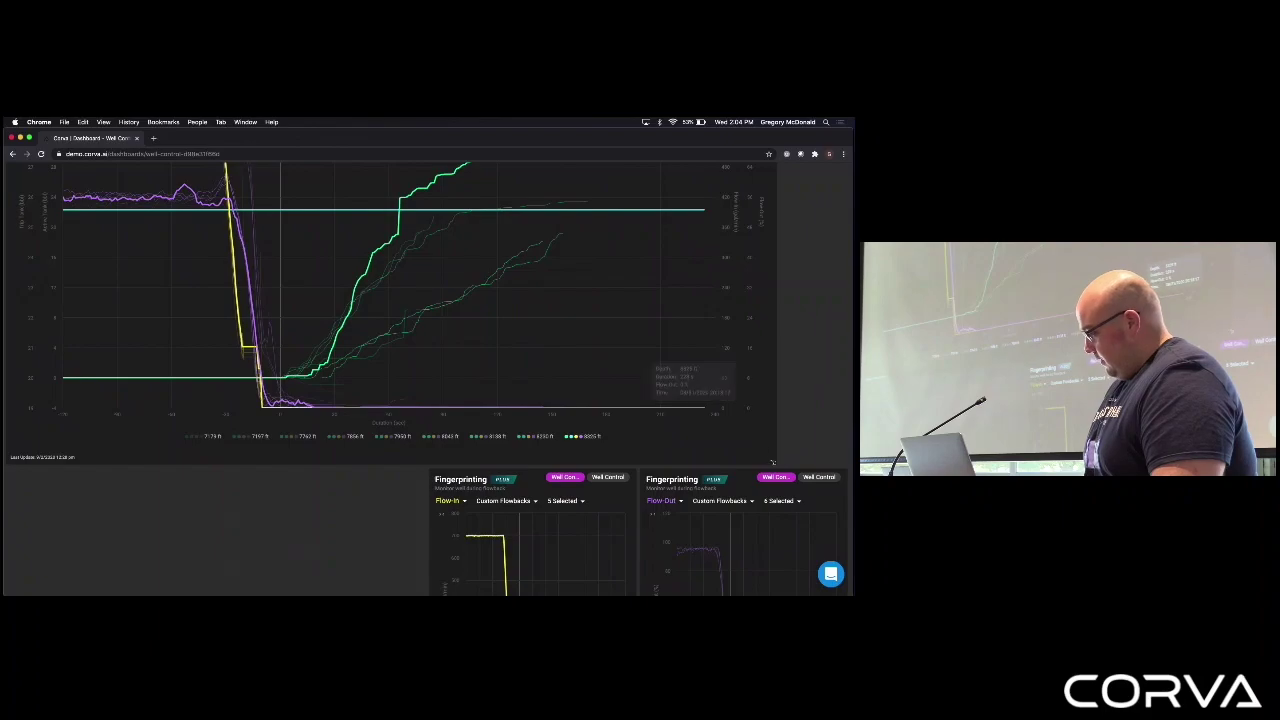
scroll(420, 400, down, 5)
scroll(428, 400, down, 4)
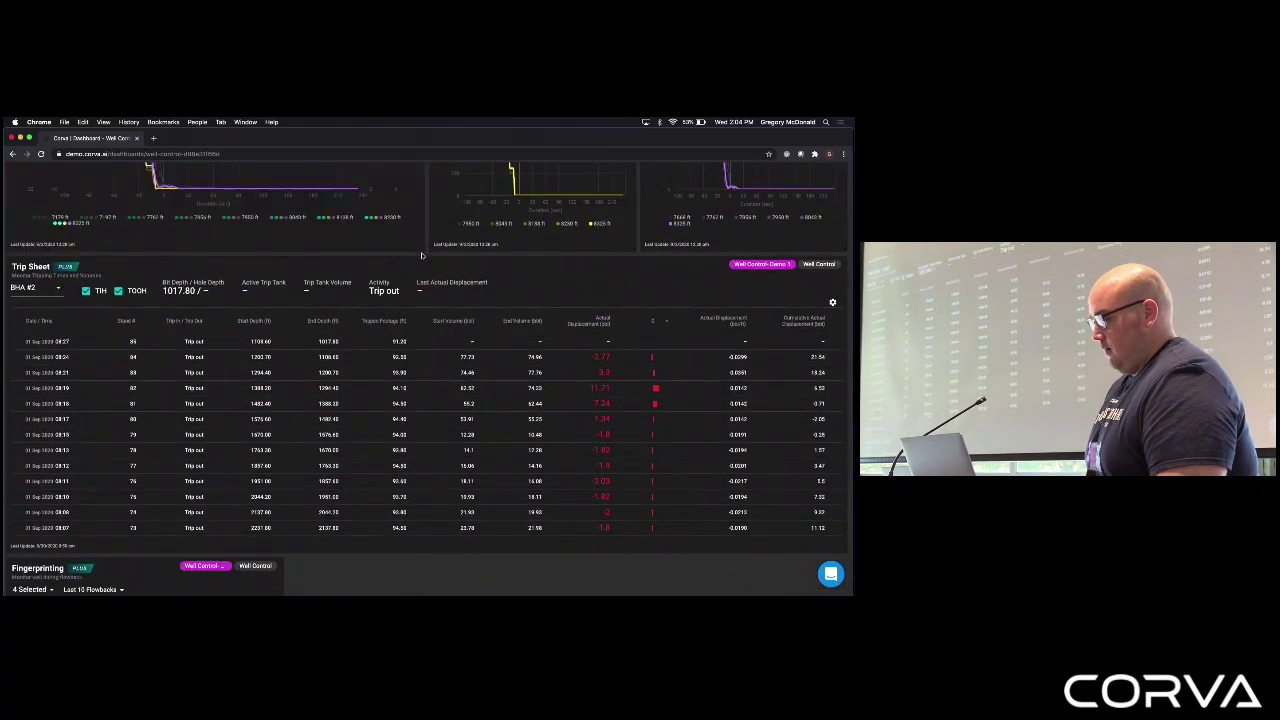
scroll(422, 256, up, 3)
scroll(421, 256, down, 5)
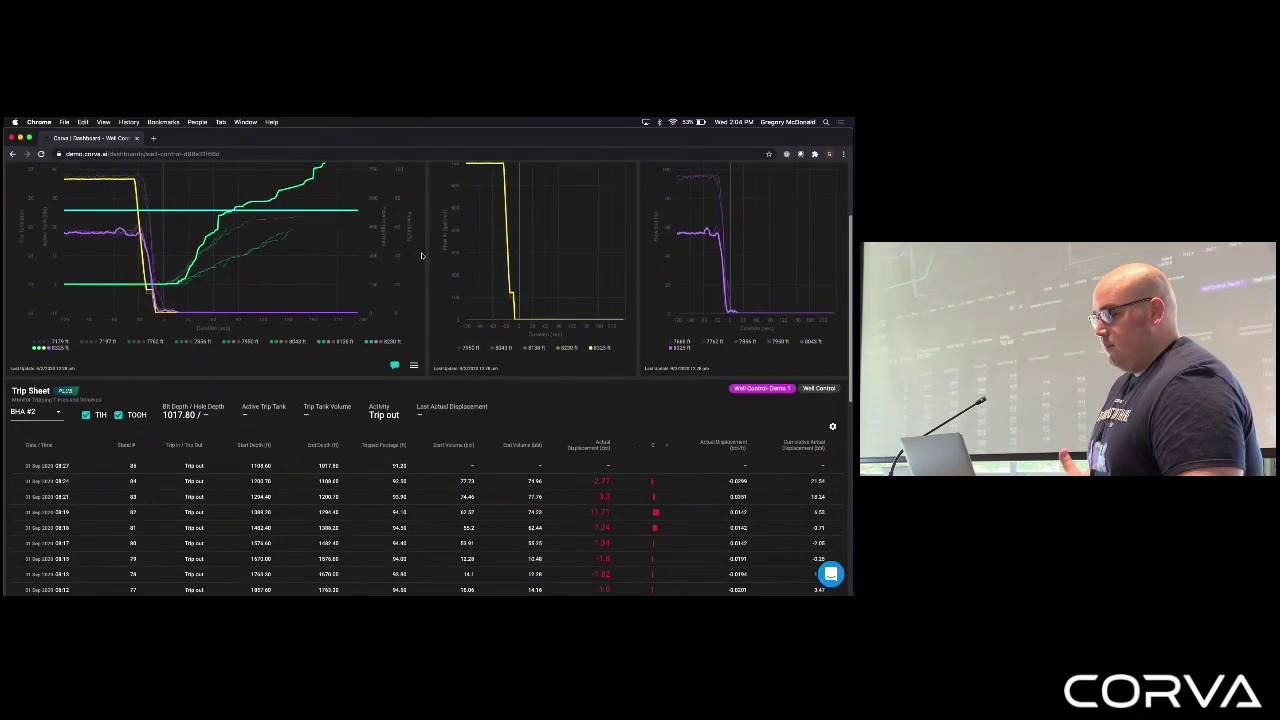
scroll(421, 256, down, 1)
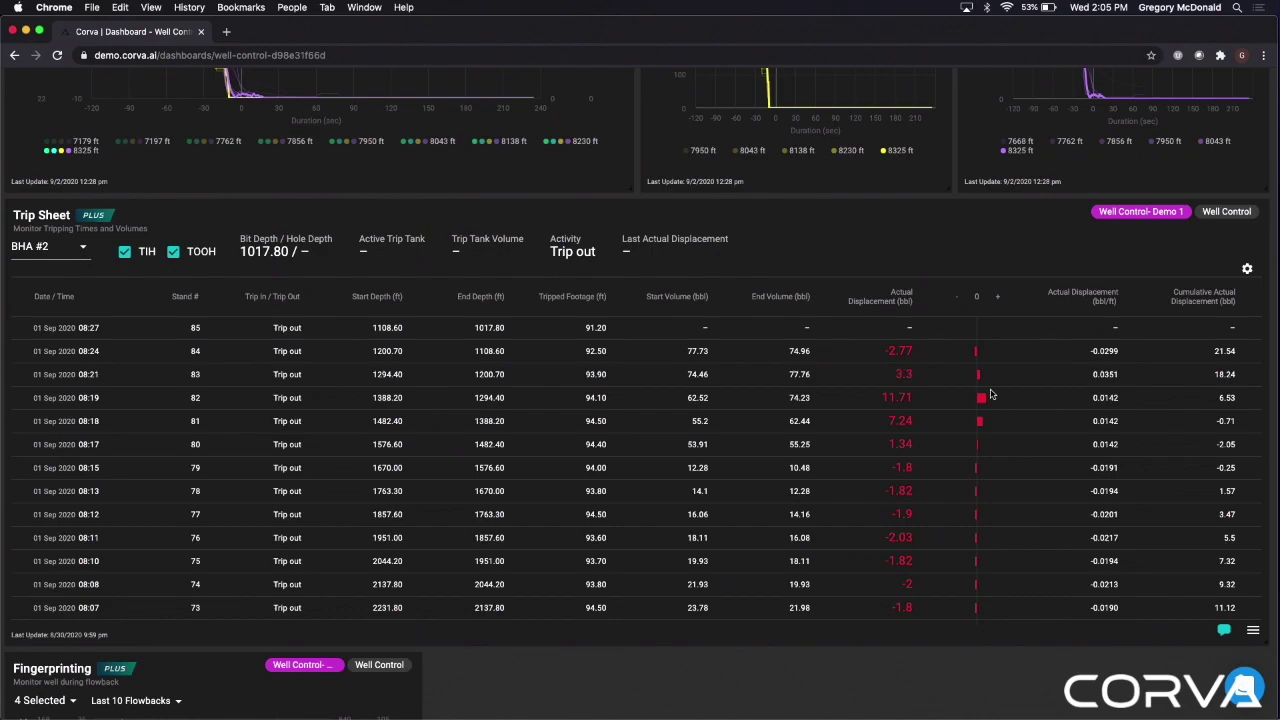
scroll(984, 405, down, 5)
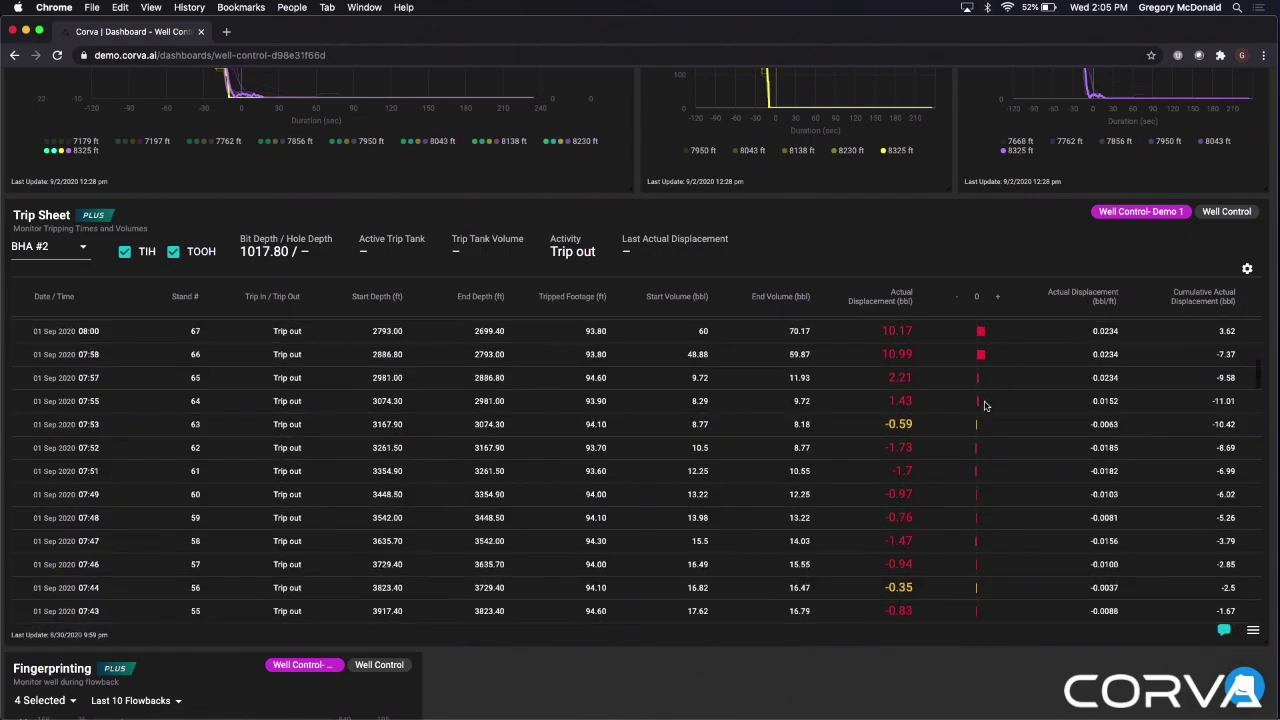
scroll(984, 405, up, 2)
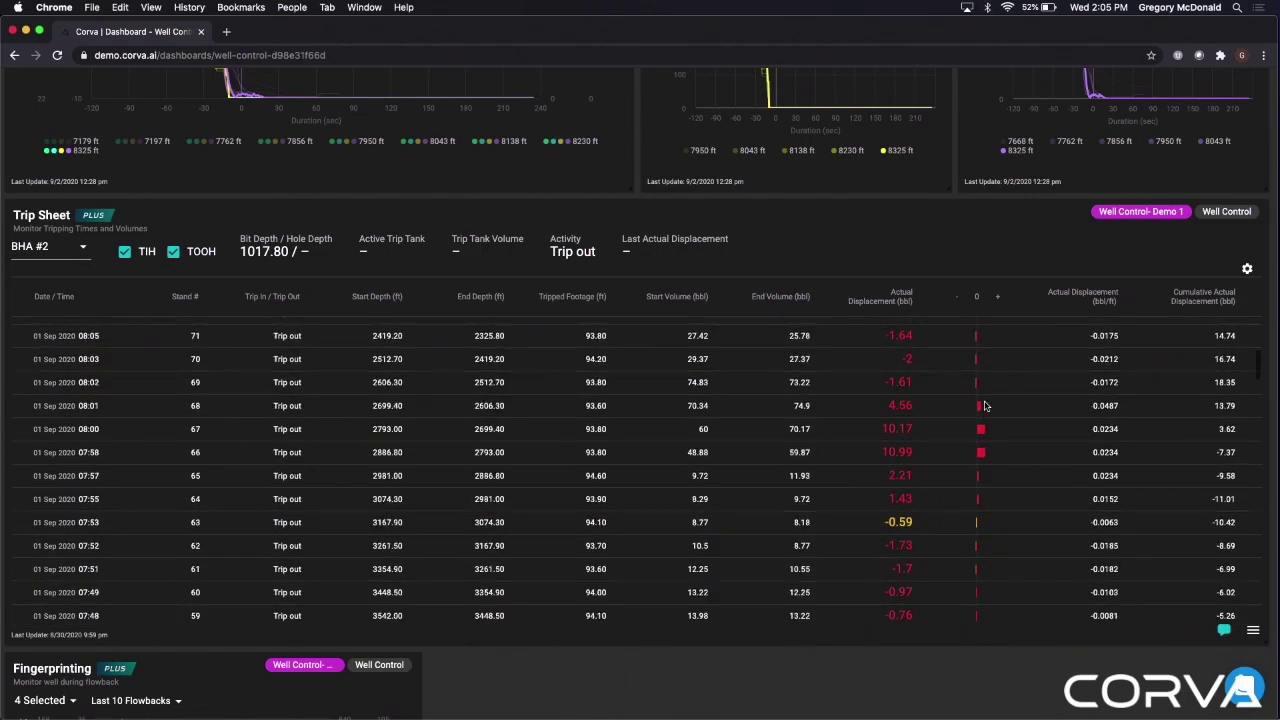
scroll(984, 405, down, 1)
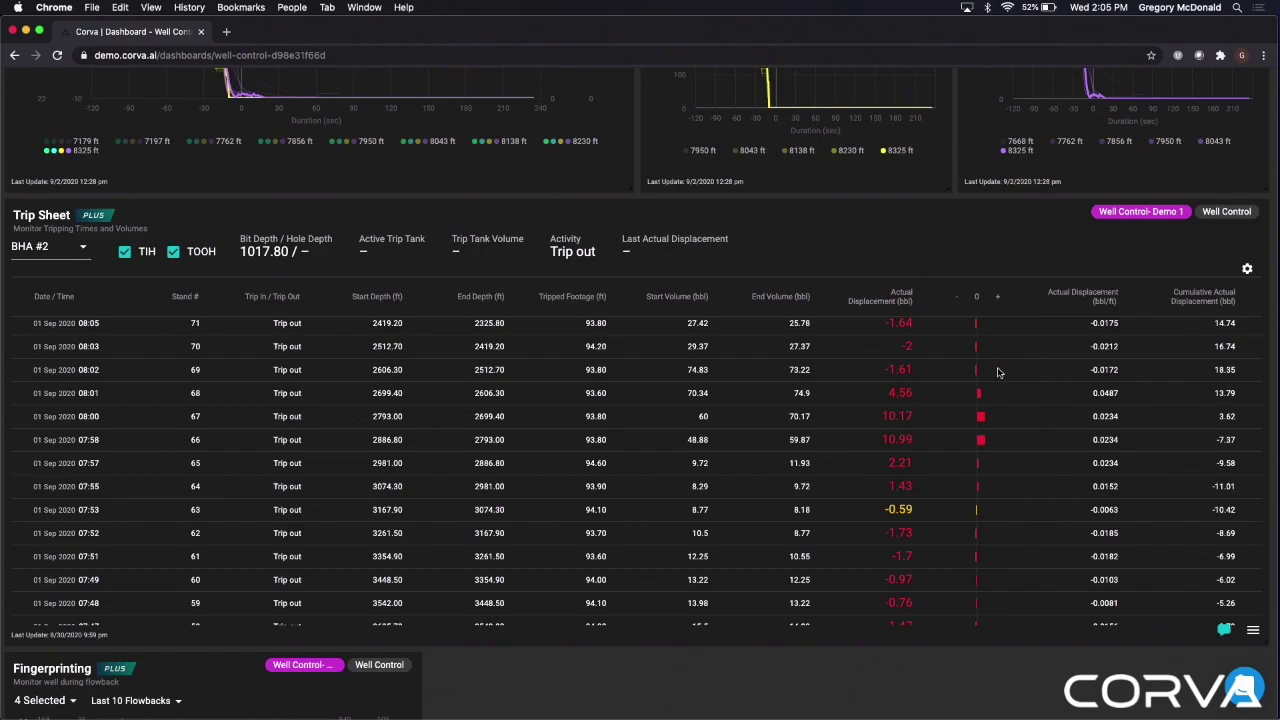
click(1247, 270)
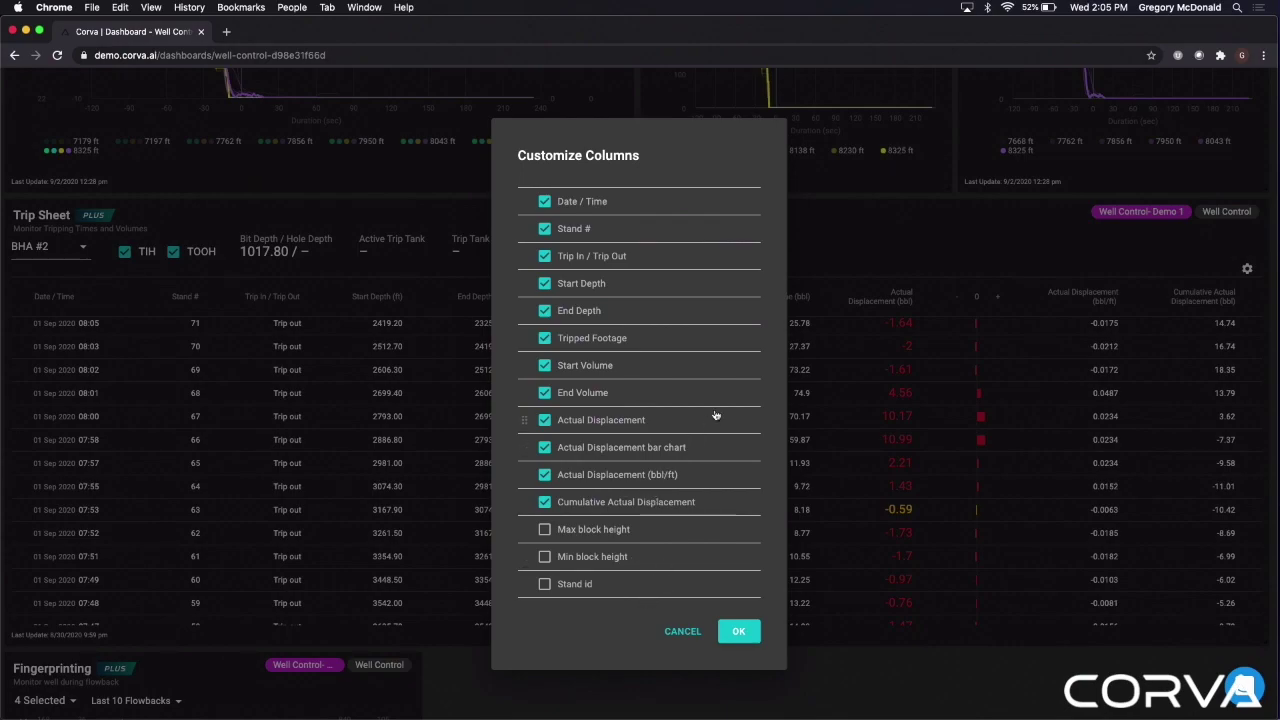
Hide Stand #, Trip In / Trip Out, Start Depth, End Depth and Tripped Footage, keeping both Volume columns.
click(545, 229)
click(545, 256)
click(545, 283)
click(544, 311)
click(545, 338)
click(545, 393)
click(545, 366)
click(546, 393)
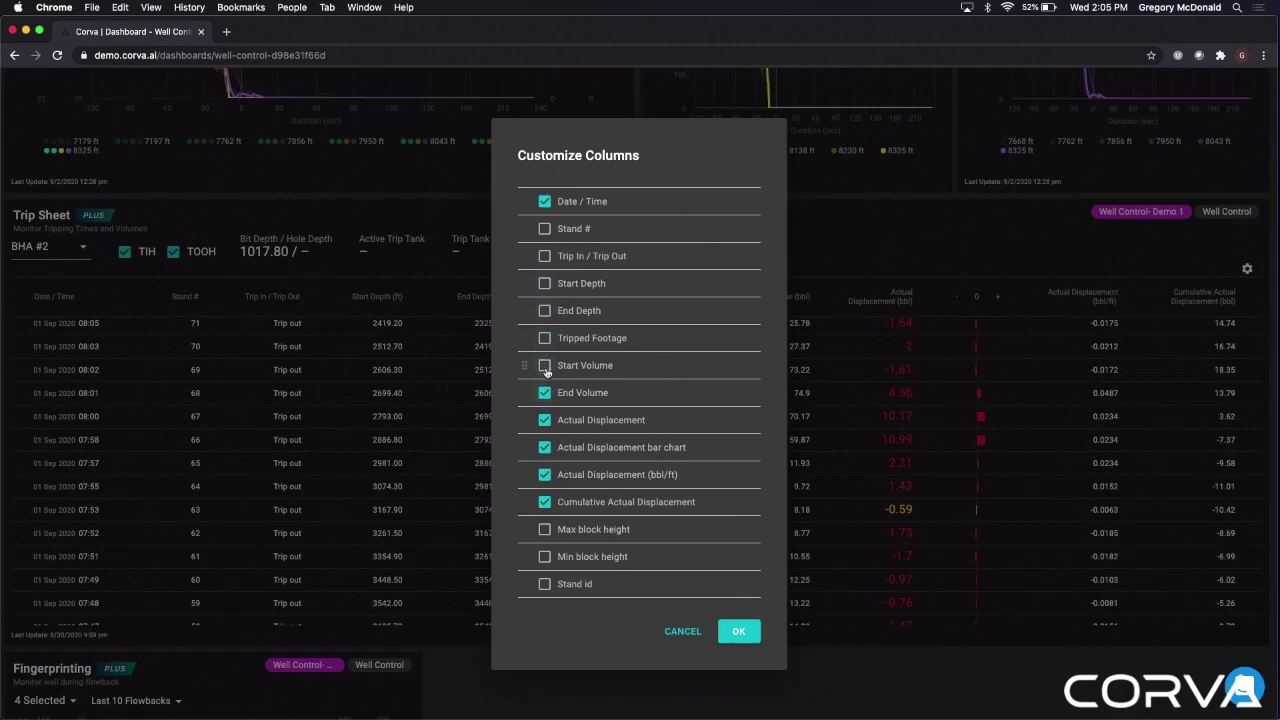
click(545, 366)
click(738, 631)
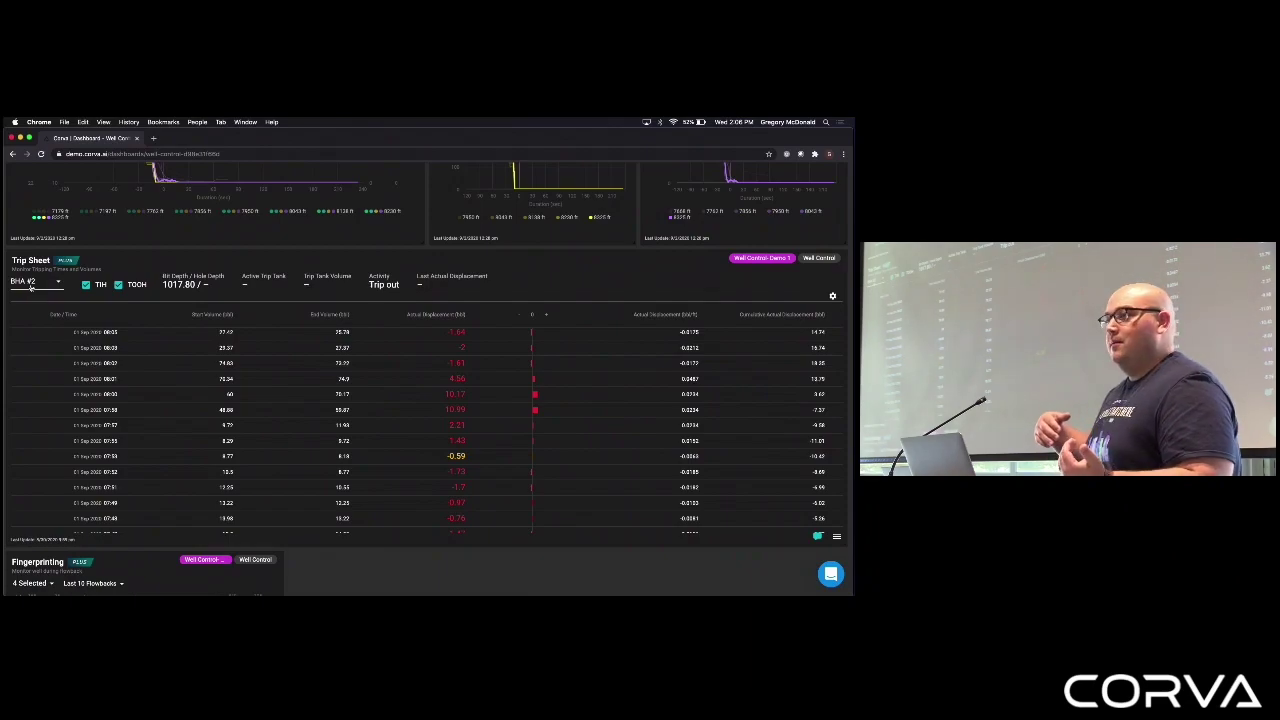
Switch the Trip Sheet to BHA #1.
click(31, 285)
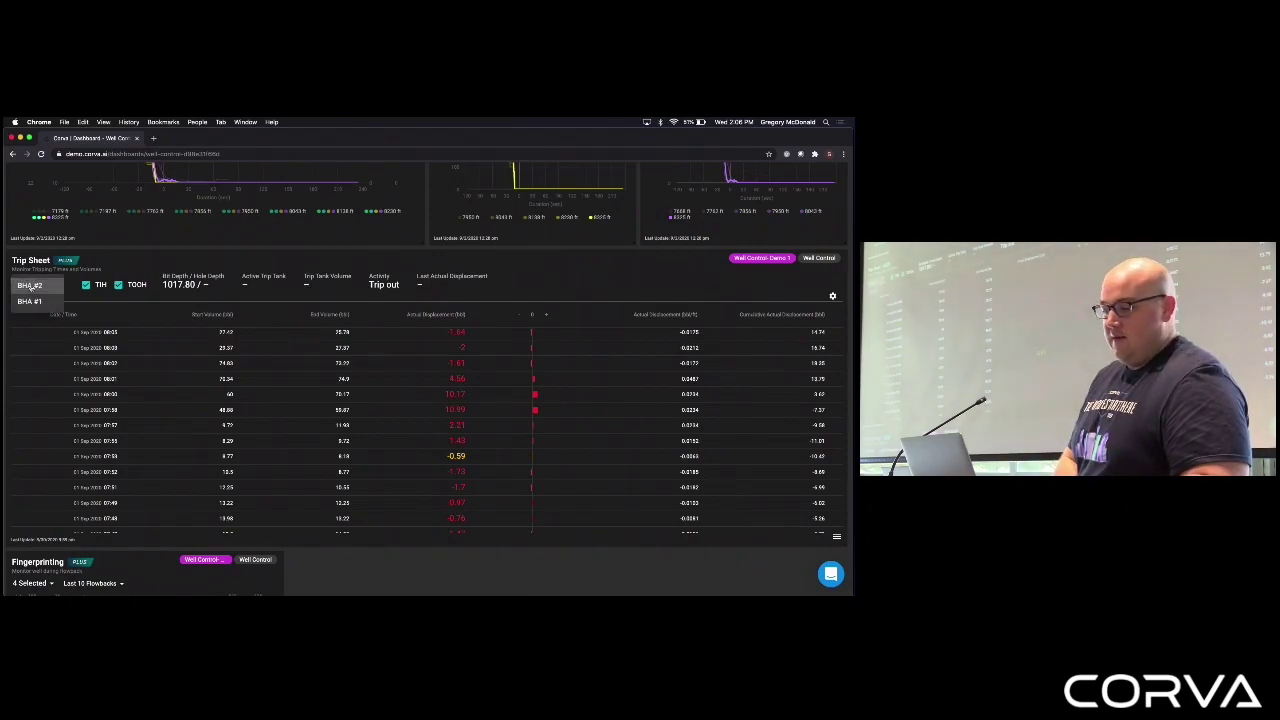
click(38, 305)
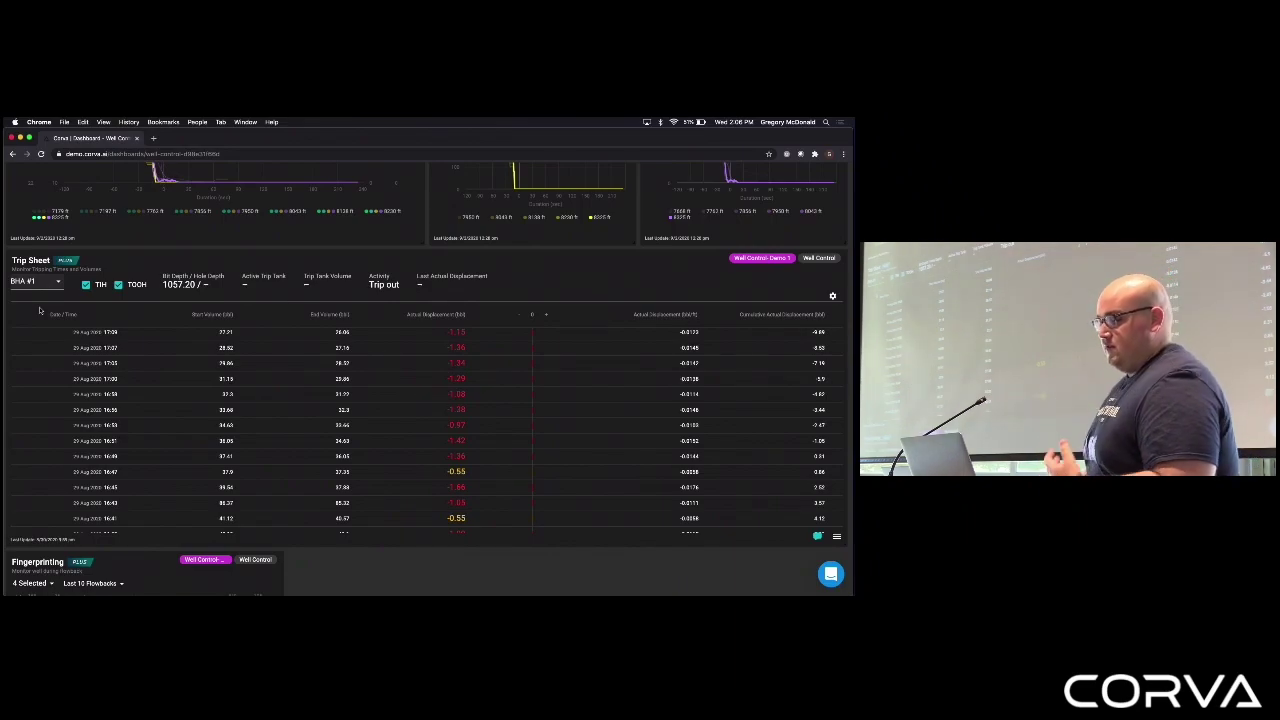
scroll(142, 400, down, 3)
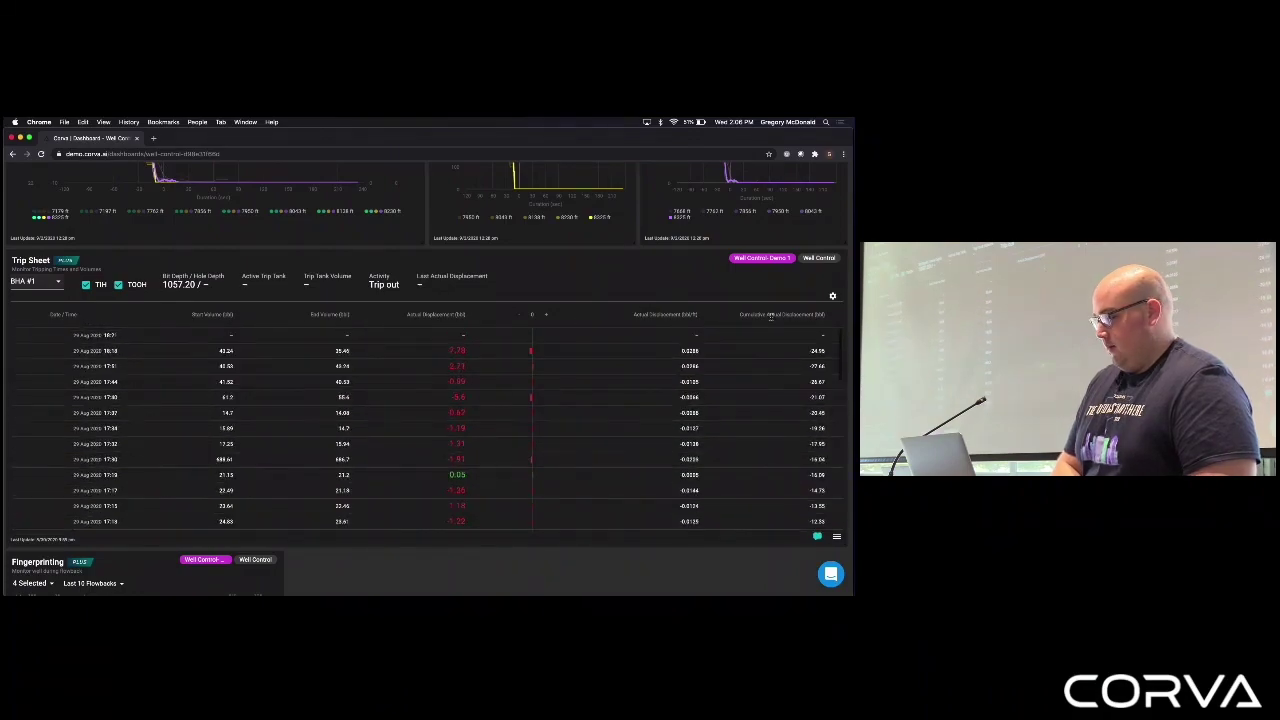
Restore Stand #, Trip In / Trip Out, Start Depth, End Depth and Tripped Footage columns, then hide trip-in rows.
click(832, 296)
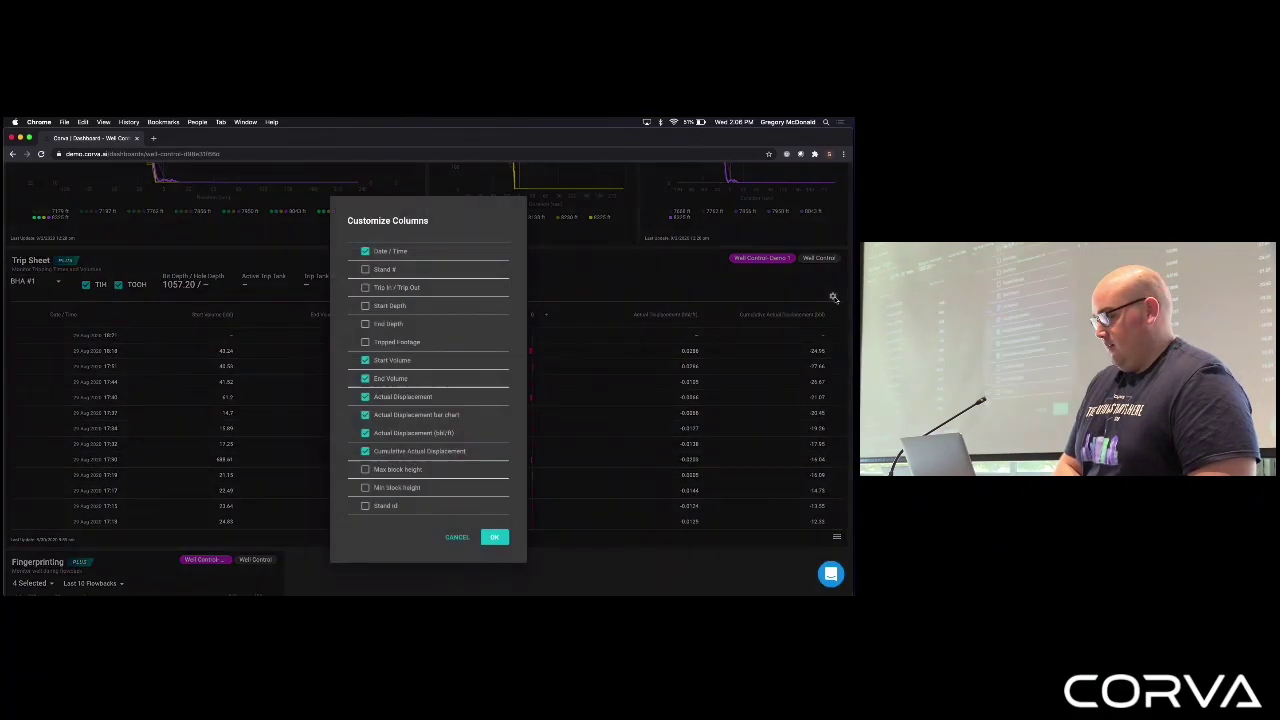
click(365, 269)
click(365, 287)
click(365, 305)
click(365, 323)
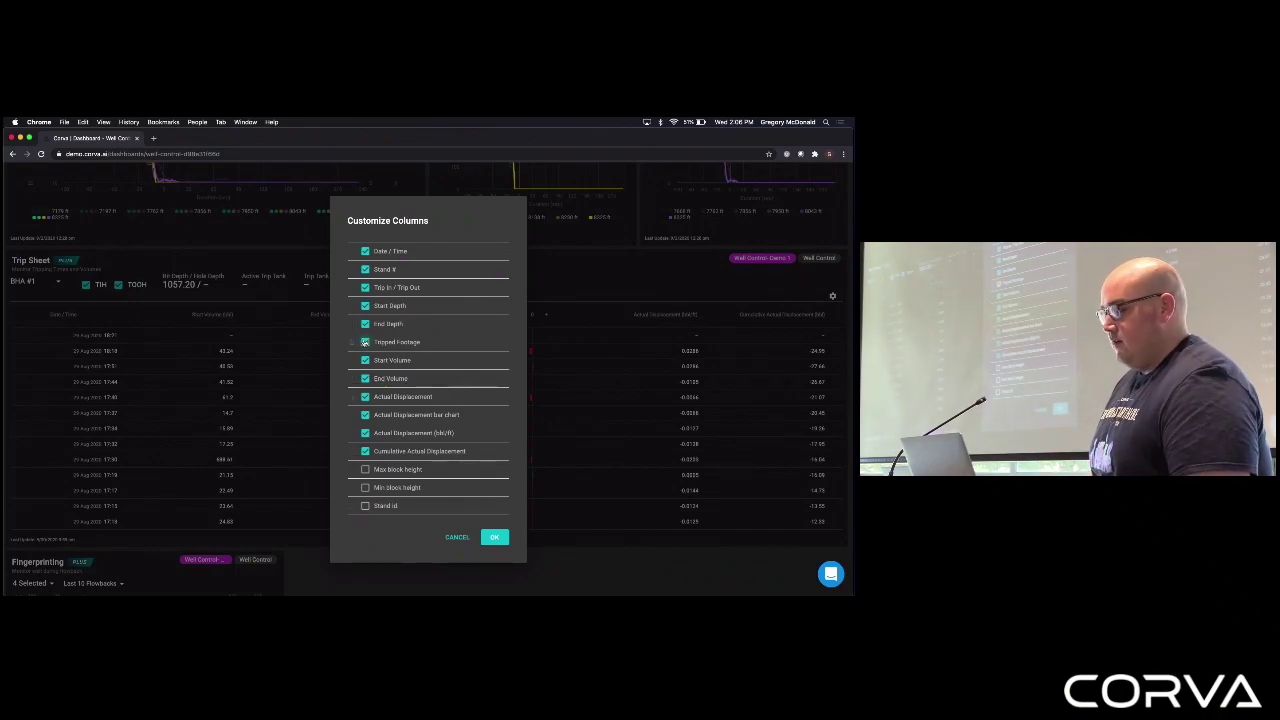
click(366, 342)
click(494, 537)
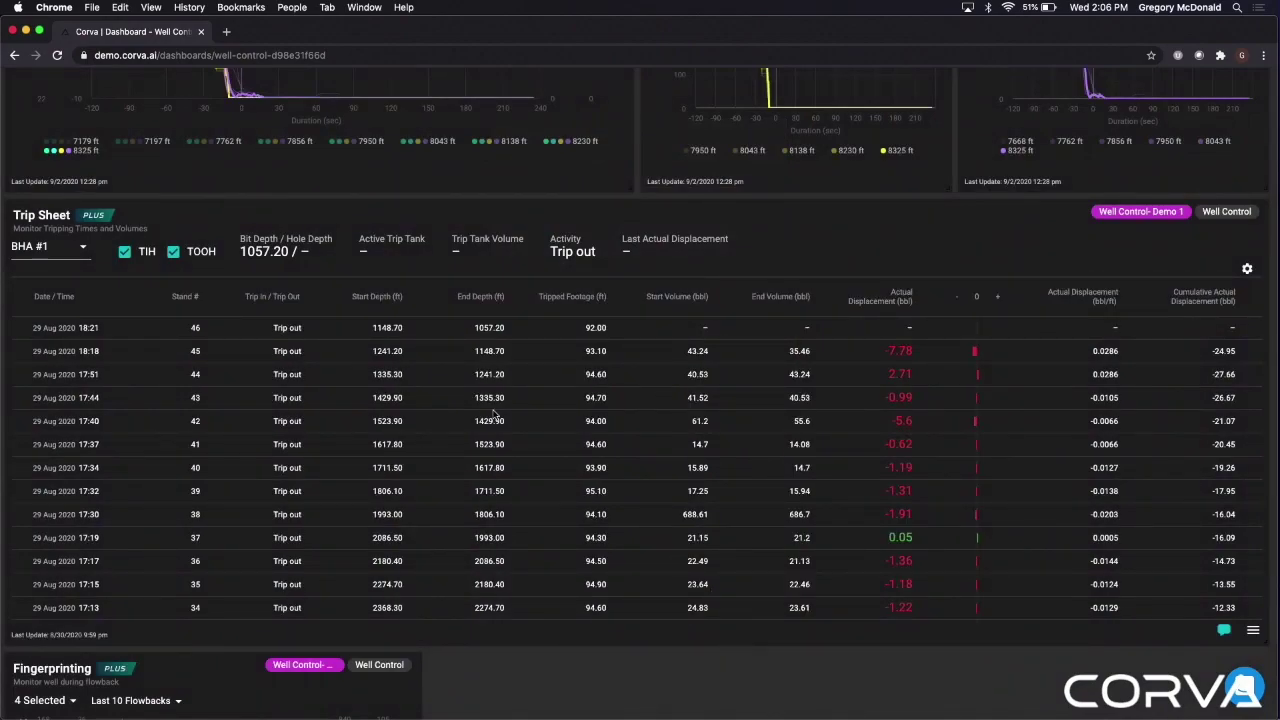
click(123, 252)
click(173, 253)
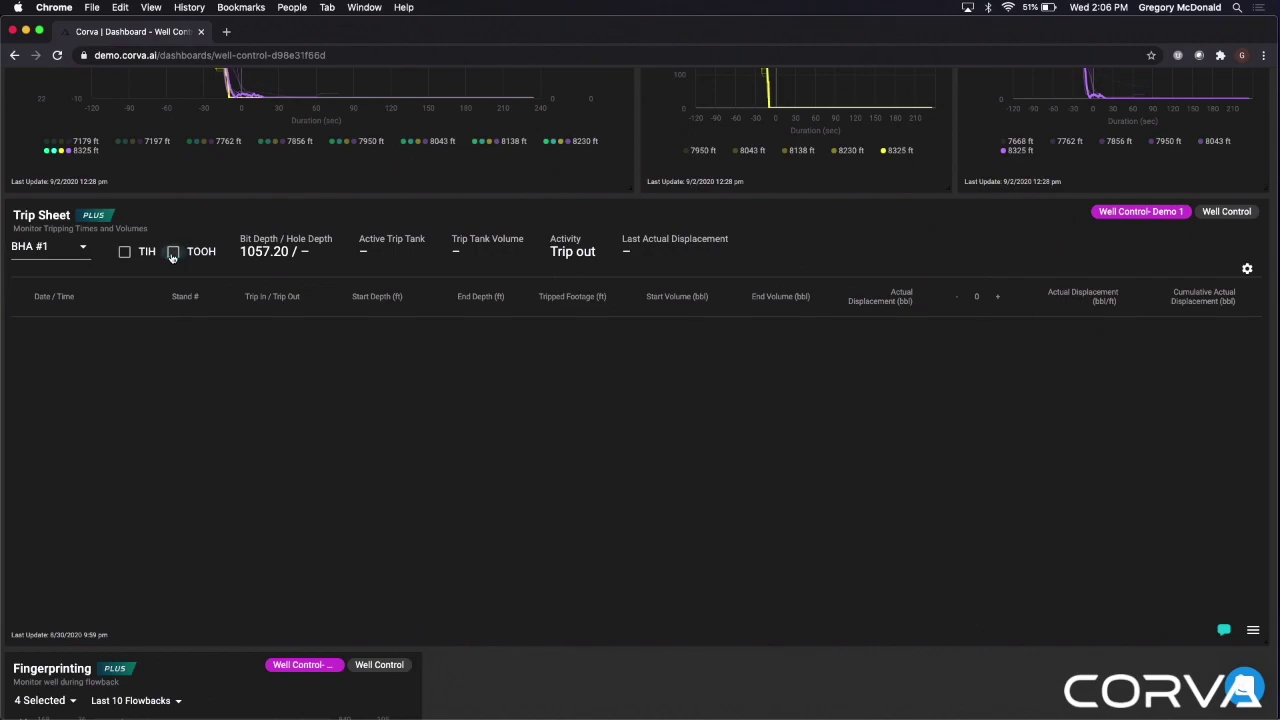
click(124, 253)
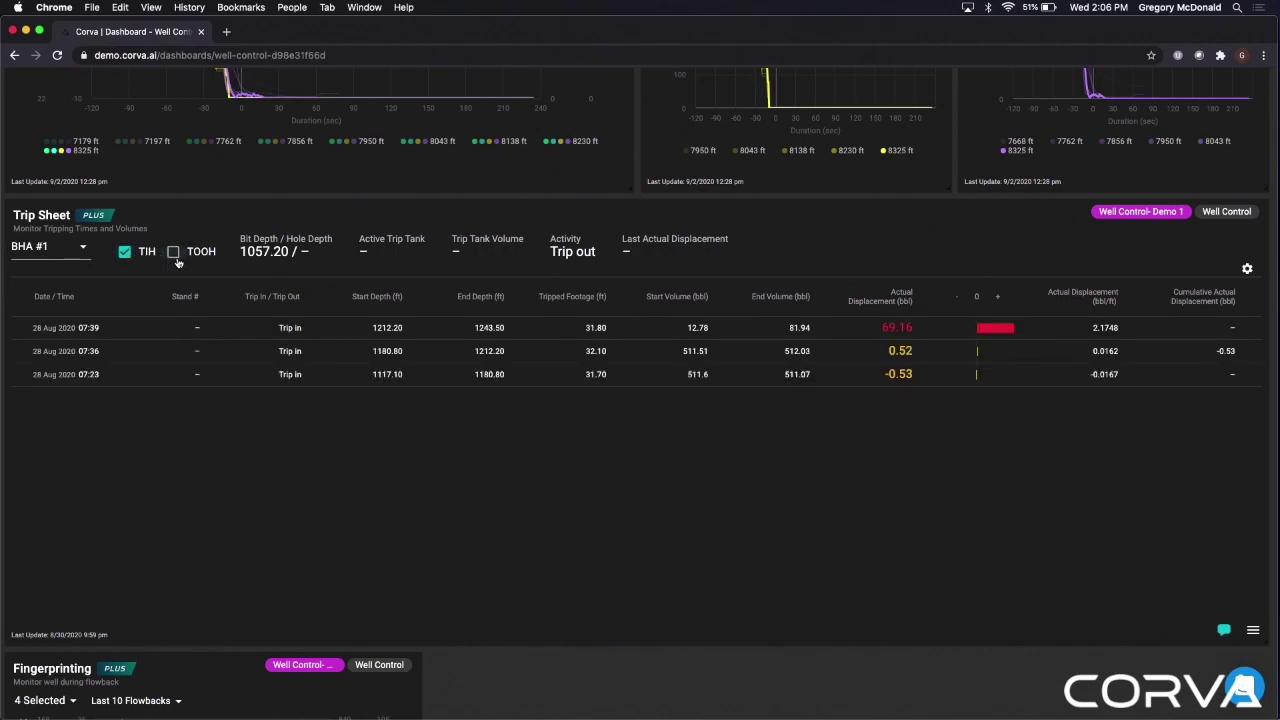
click(174, 253)
scroll(589, 517, down, 5)
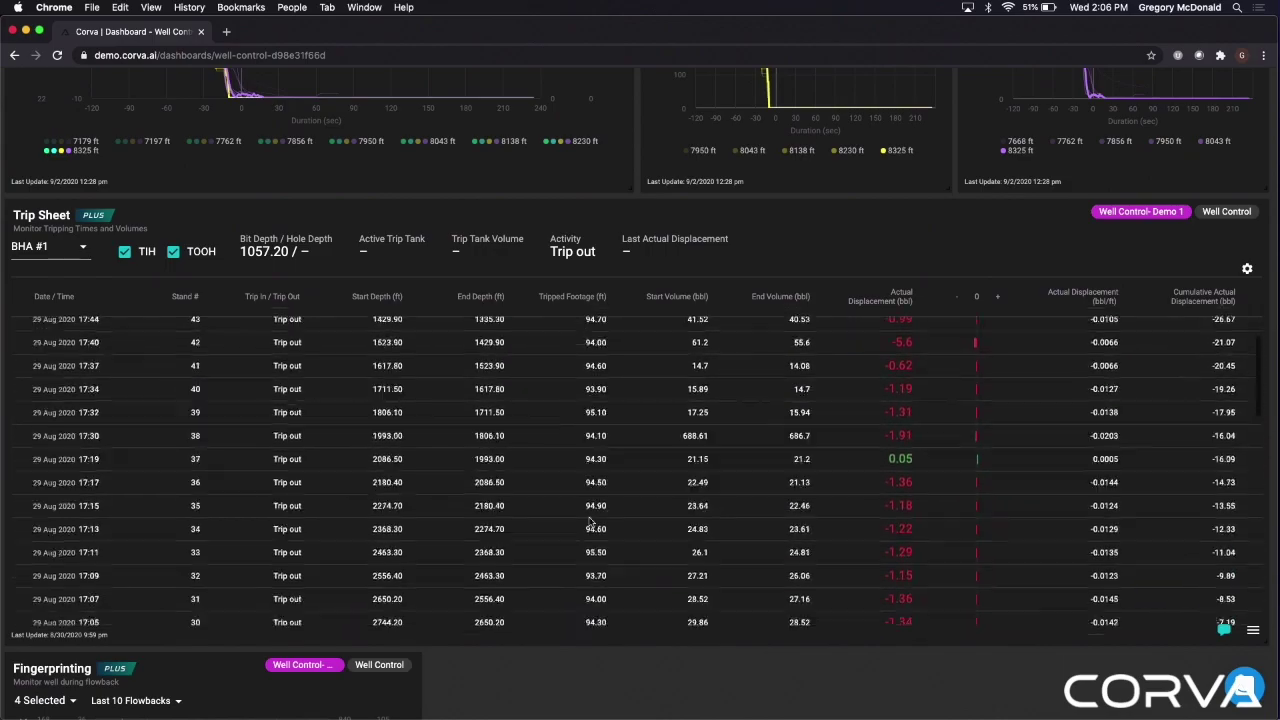
scroll(589, 517, up, 7)
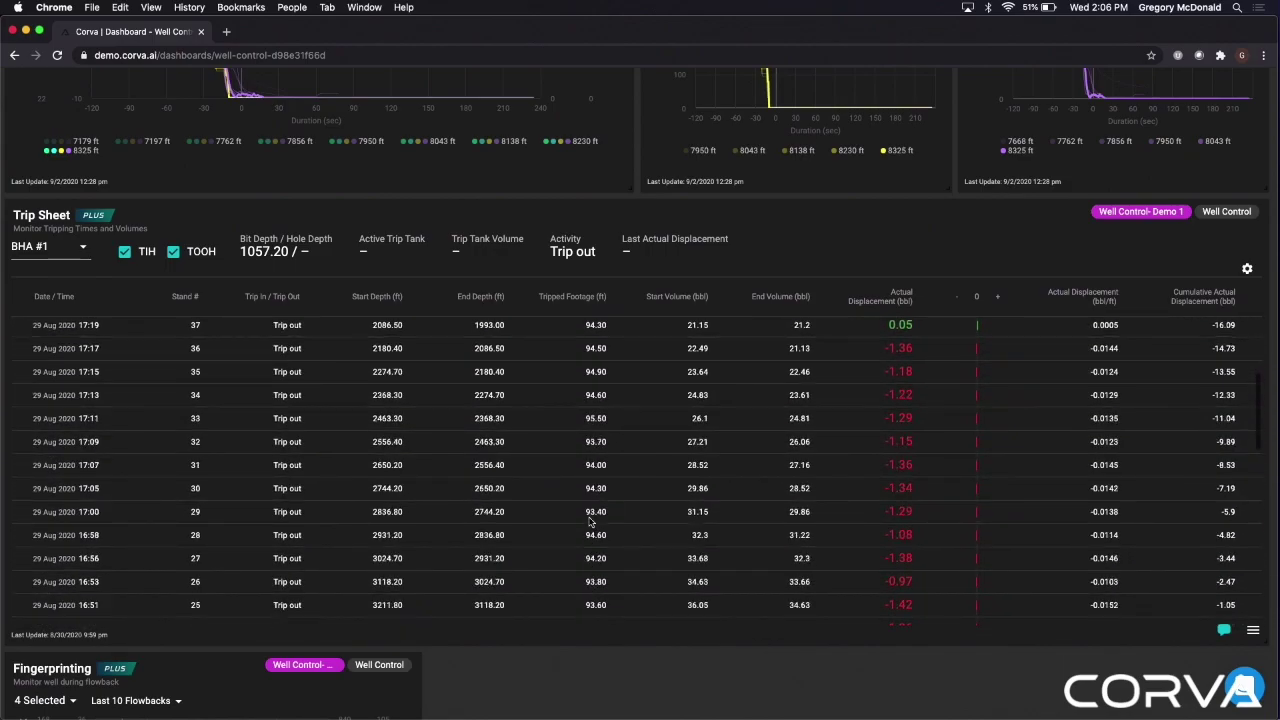
scroll(589, 517, up, 3)
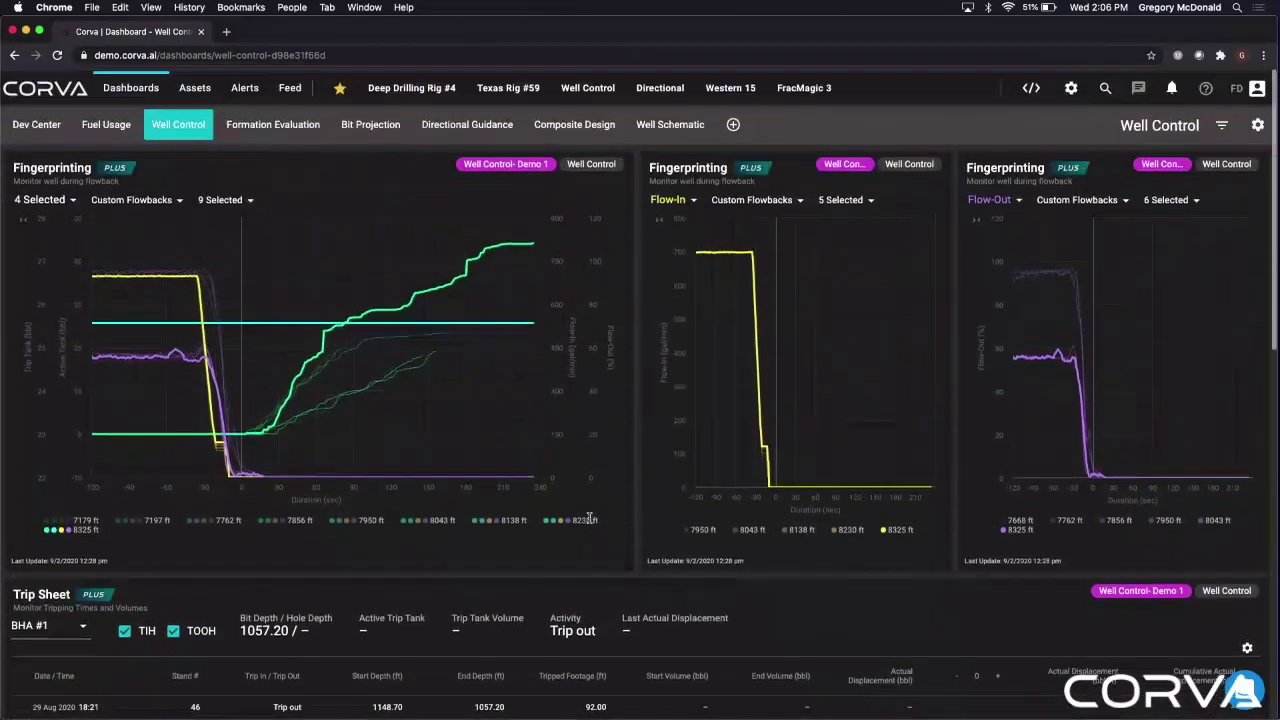